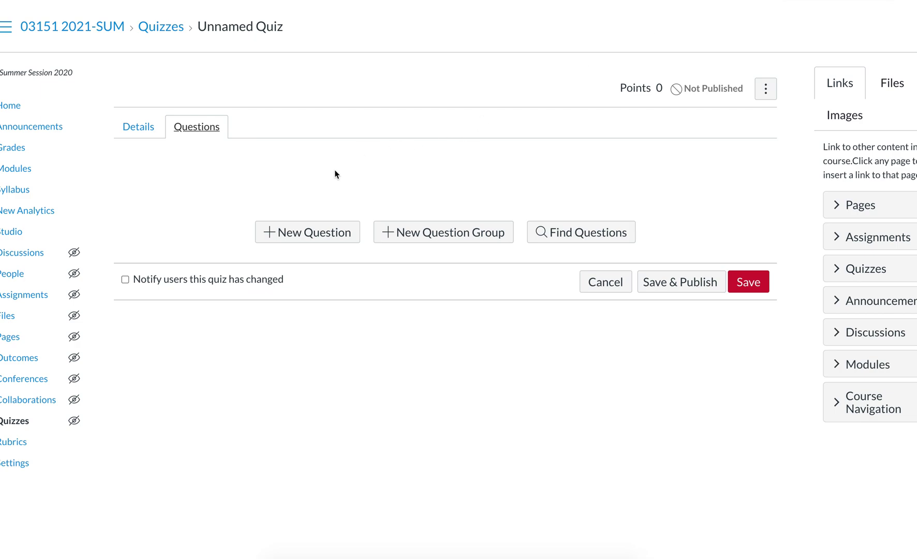
Add a new quiz question, set its type to Formula Question, and place the cursor in its question text.
click(297, 234)
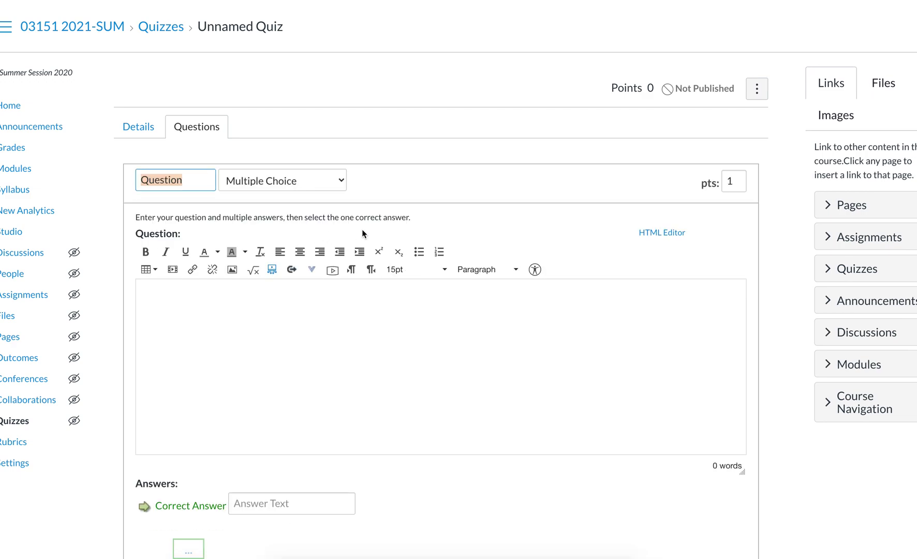
click(295, 180)
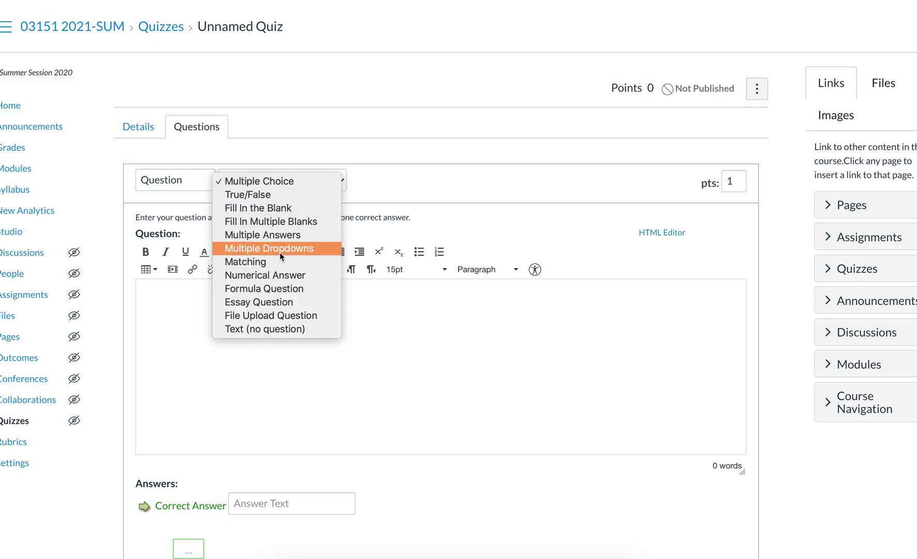
click(272, 289)
click(291, 368)
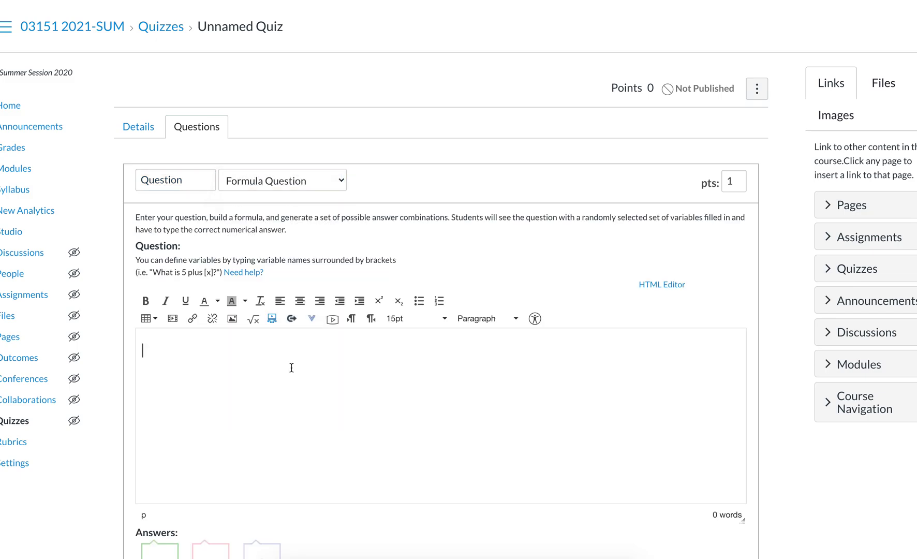
scroll(291, 367, down, 2)
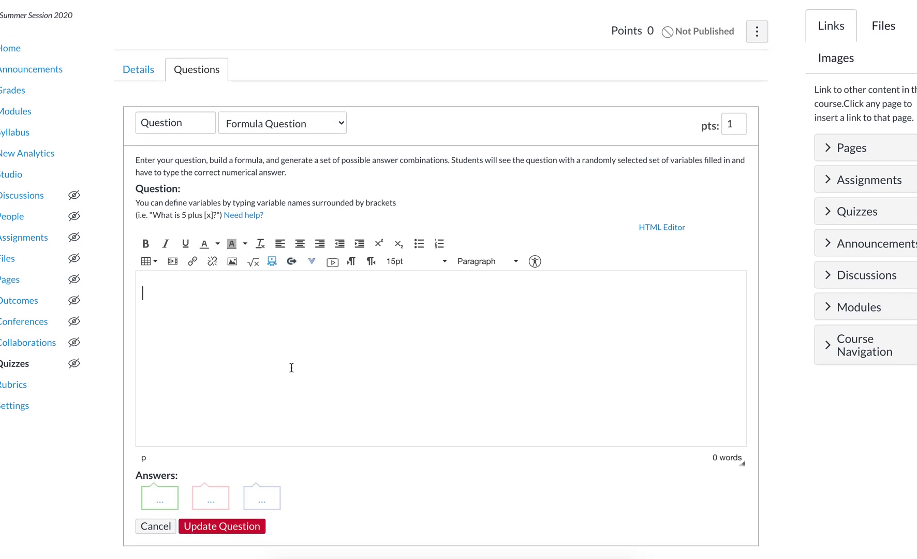
Paste the radioactive half-life question and replace the 215 days with [t].
text(After 215 days, a 20.0-g sample of an unknown radioactive isotope has decayed into 3.5 g. What is the half-life of this isotope?)
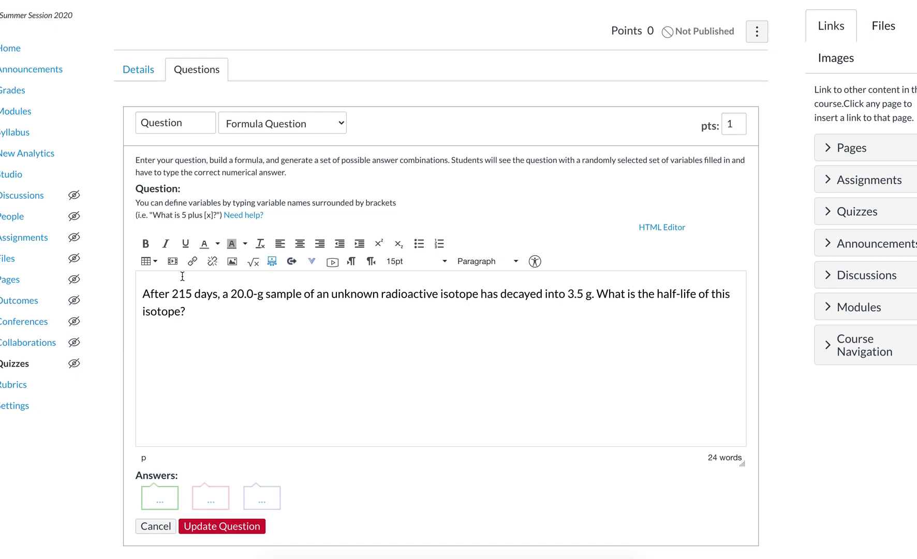
double_click(182, 295)
text([)
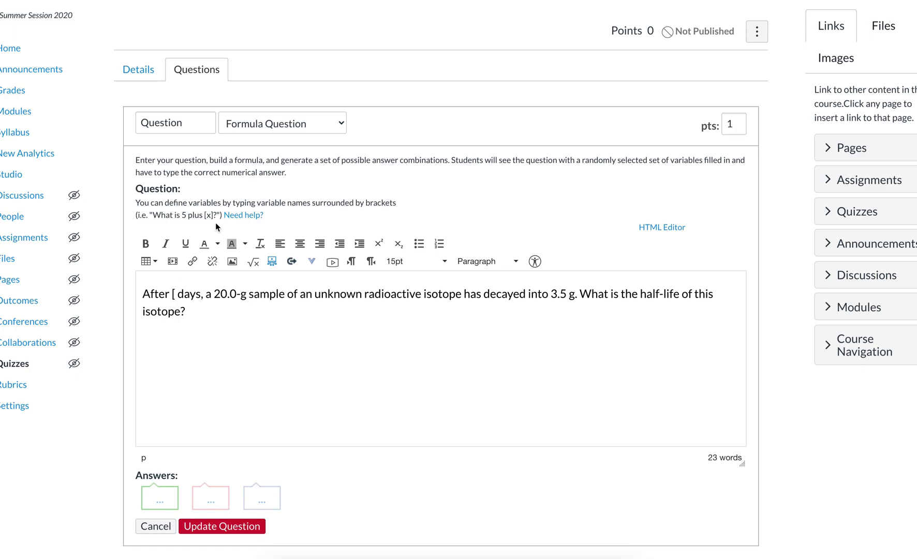
text(t])
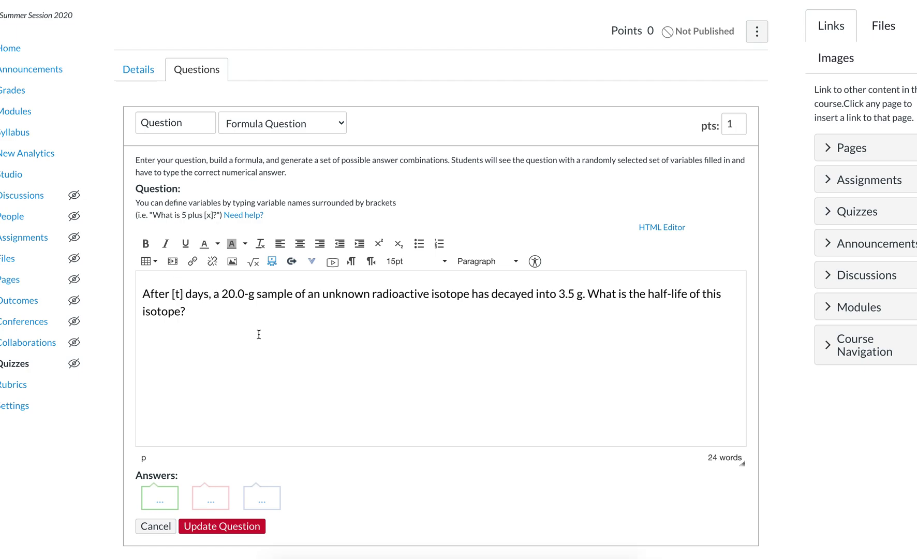
Replace the 20.0 sample mass with [a1] and the 3.5 remaining mass with [a2].
drag(244, 293, 222, 294)
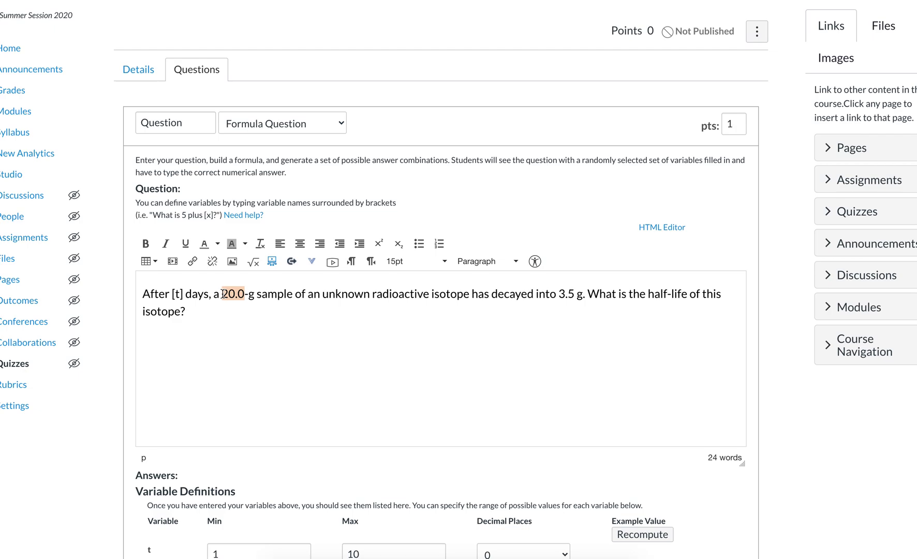
text([)
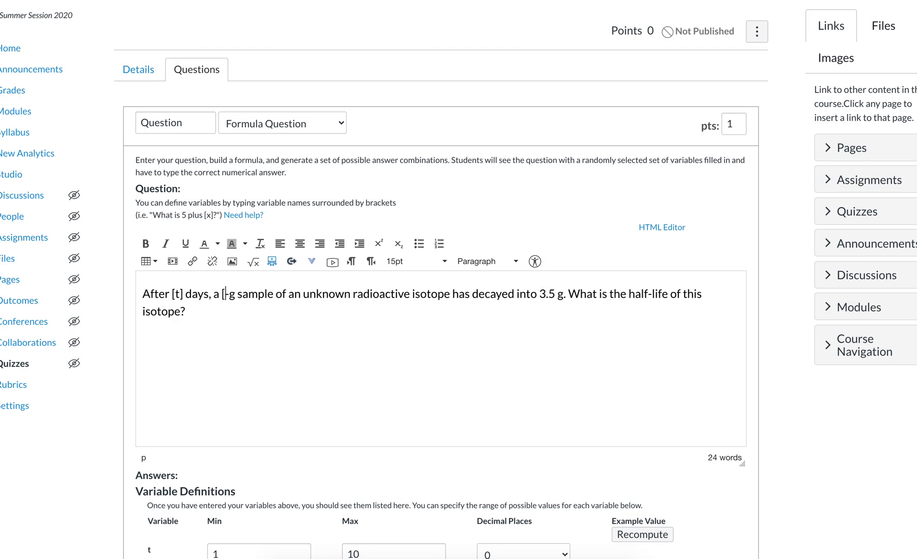
text(a1])
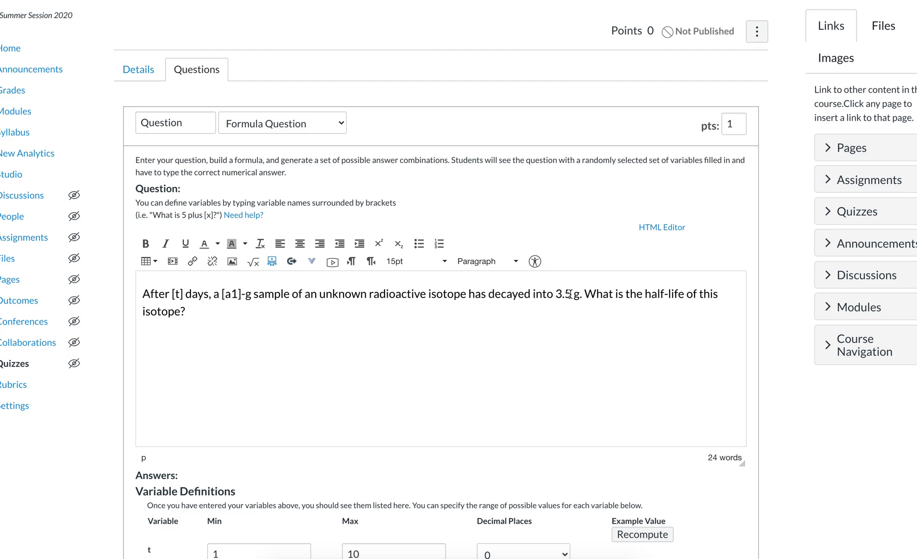
drag(572, 294, 559, 296)
key(BackSpace)
key(BackSpace)
key(BackSpace)
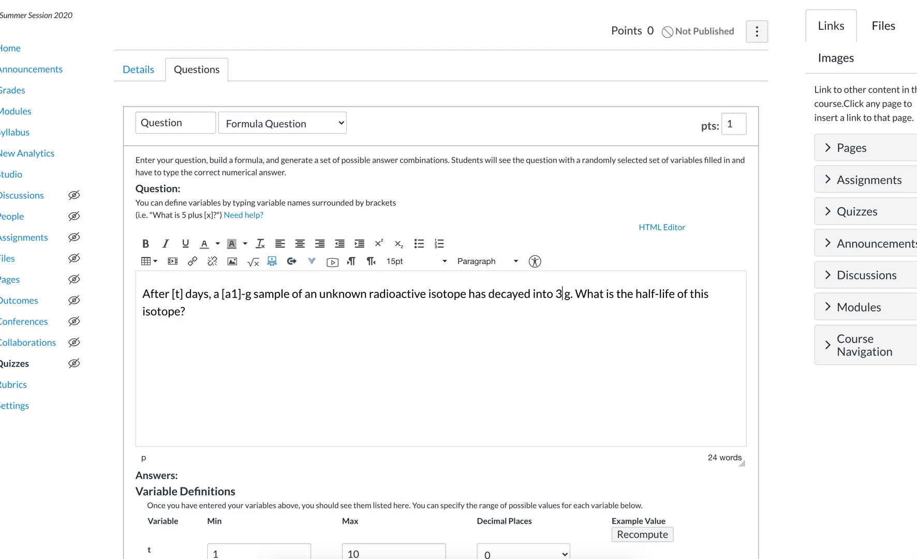
text([a2])
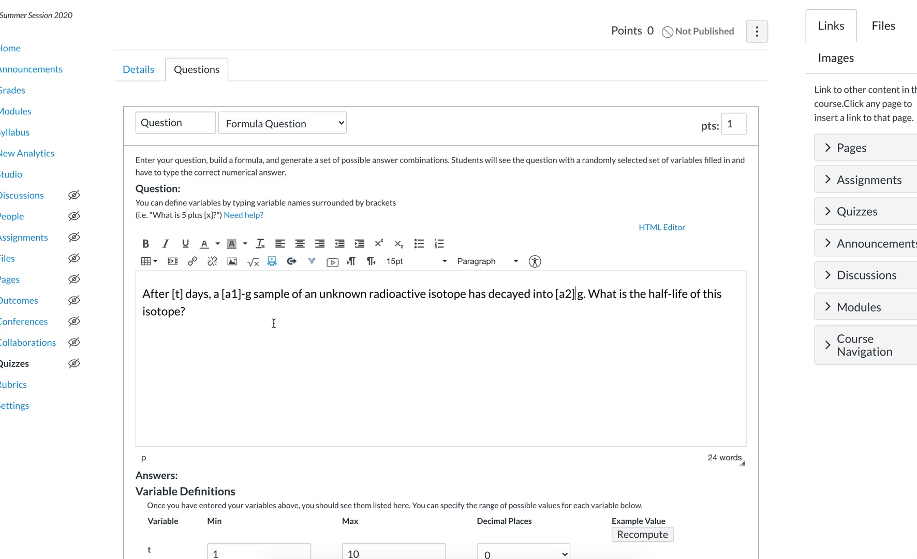
scroll(293, 358, down, 1)
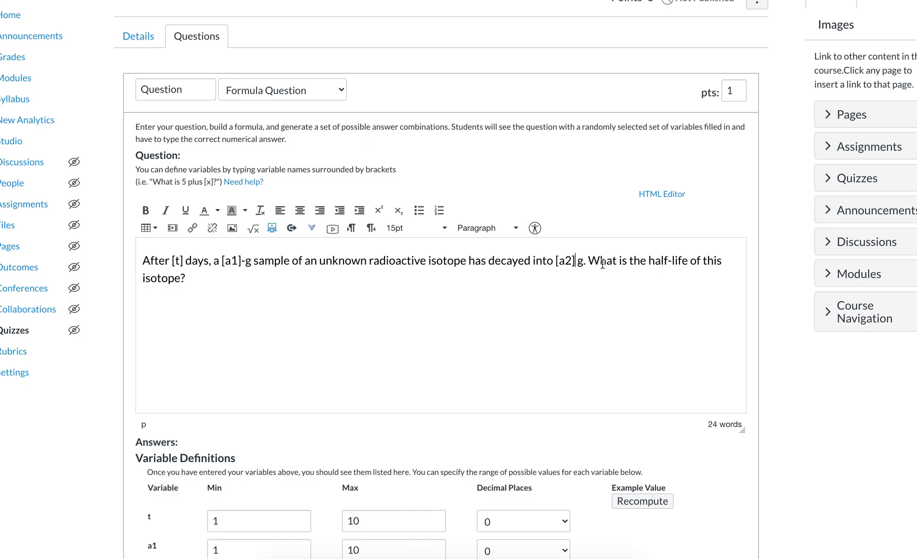
scroll(236, 323, down, 2)
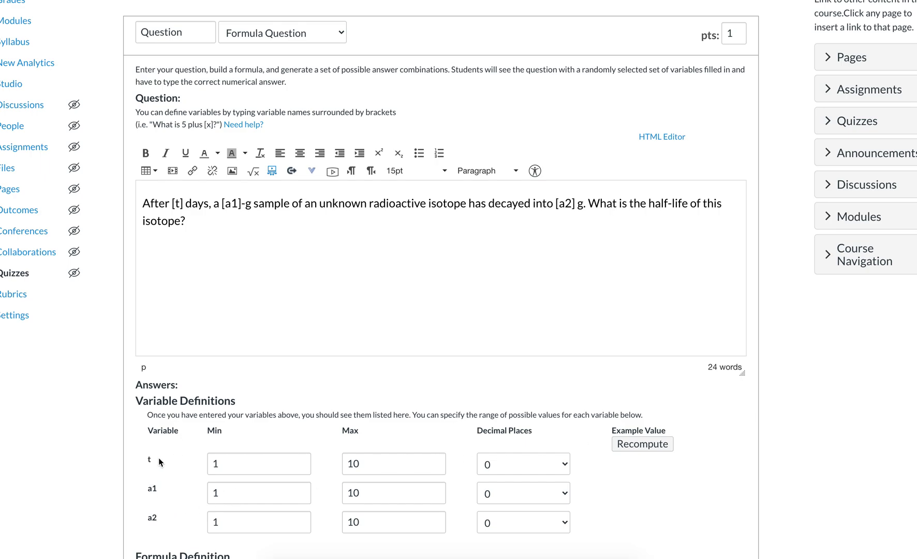
Set variable t to range from 170 to 250.
click(262, 465)
key(BackSpace)
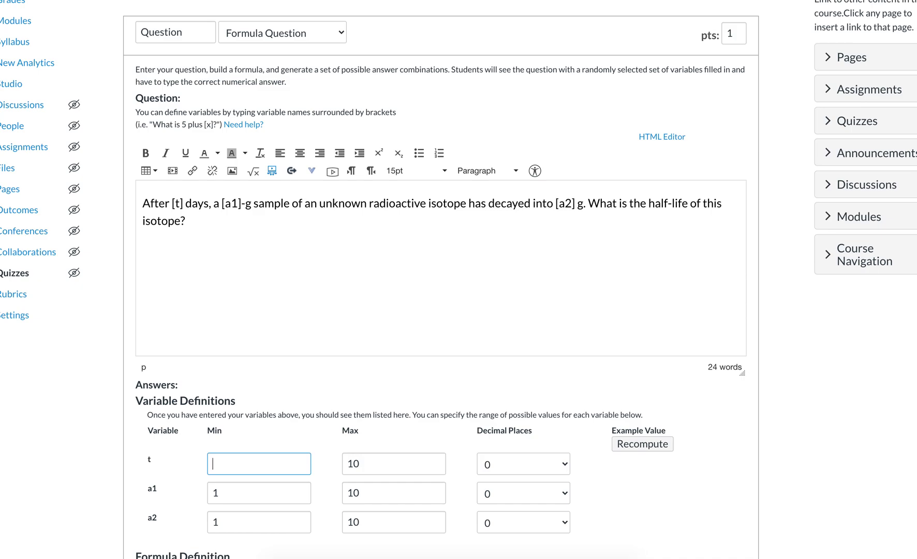
text(170)
click(383, 462)
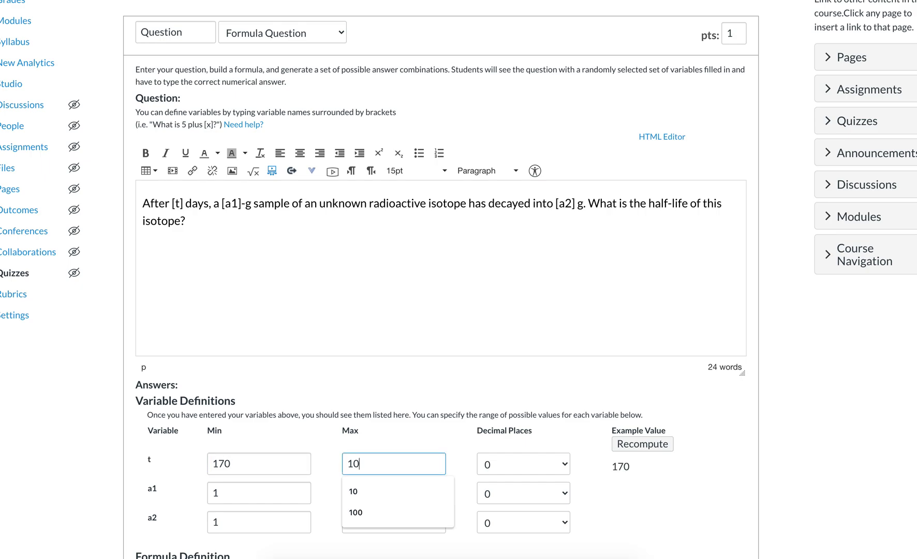
key(BackSpace)
key(BackSpace)
text(250)
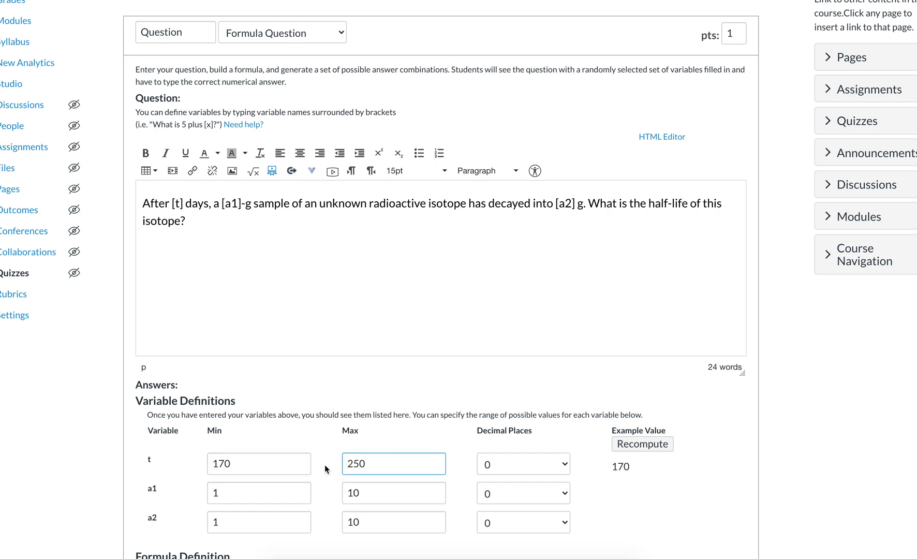
Set variable a1 to range from 17 to 30.
scroll(325, 464, down, 3)
click(263, 407)
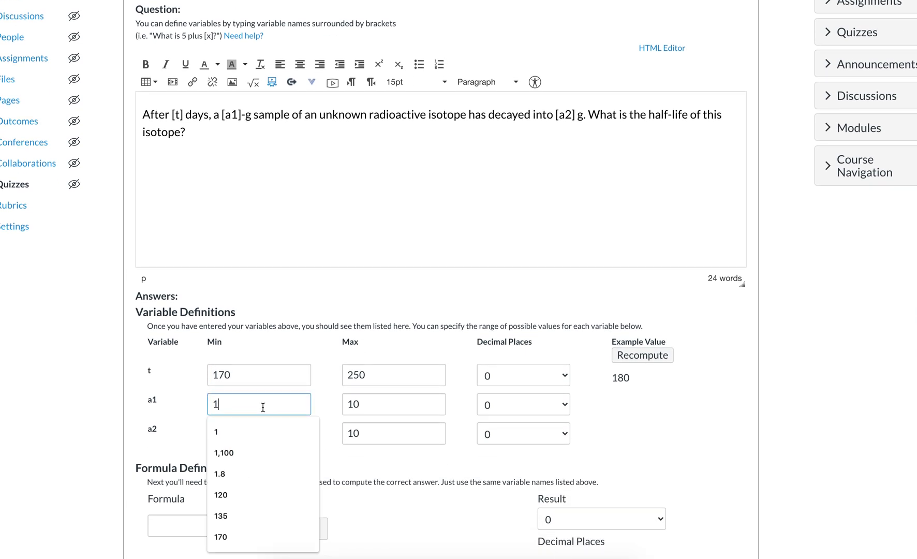
key(BackSpace)
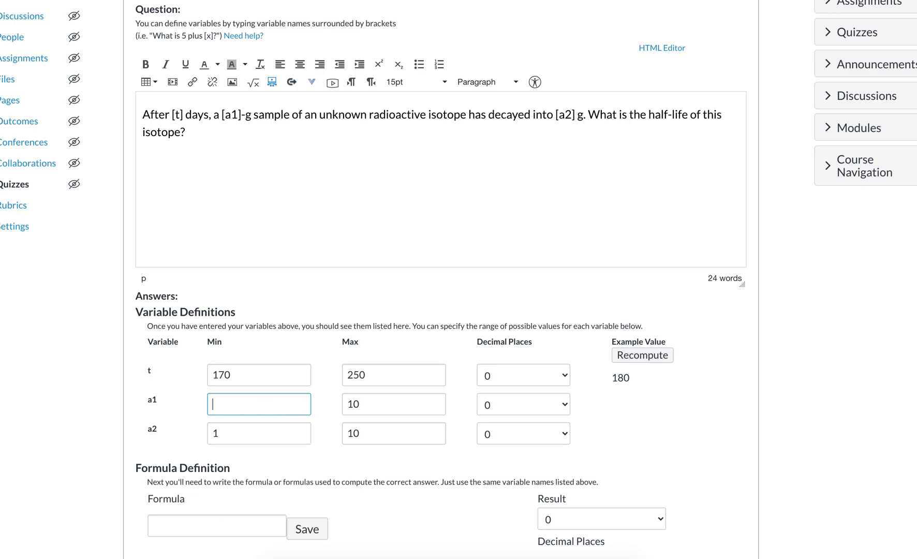
text(17)
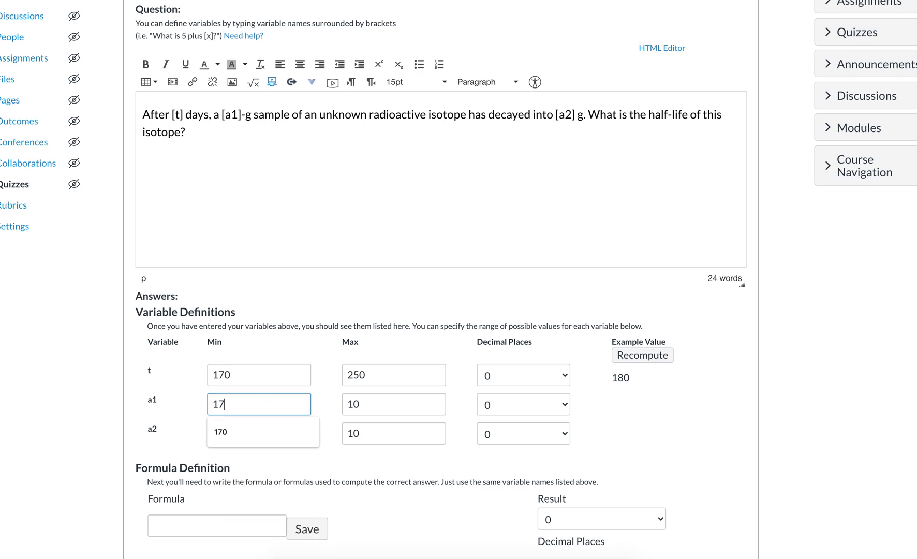
click(358, 405)
key(BackSpace)
key(BackSpace)
text(30)
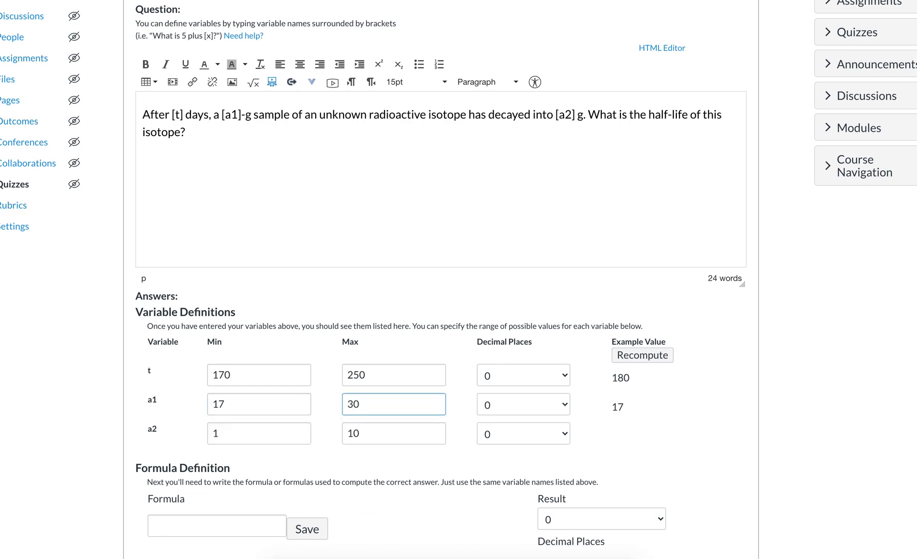
Set variable a2 to range from 3 to 7.
click(279, 427)
key(BackSpace)
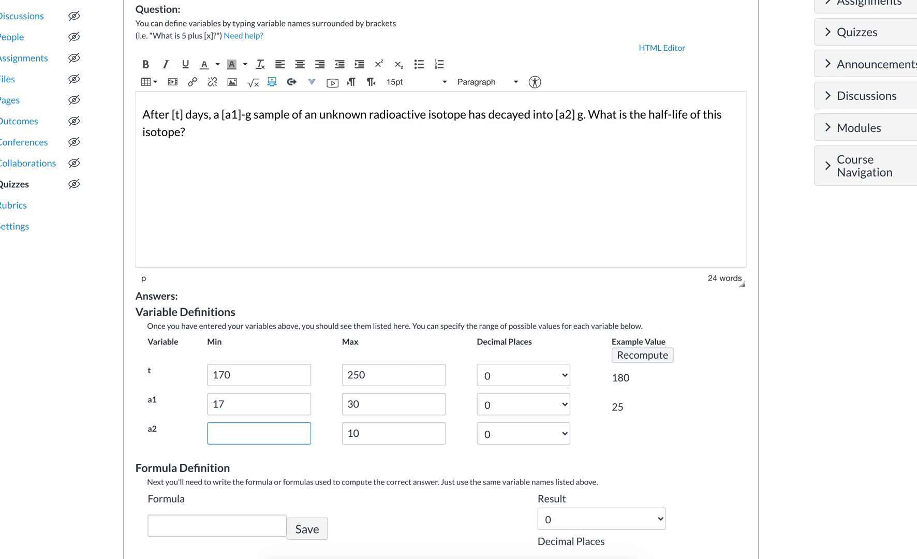
text(3)
click(377, 437)
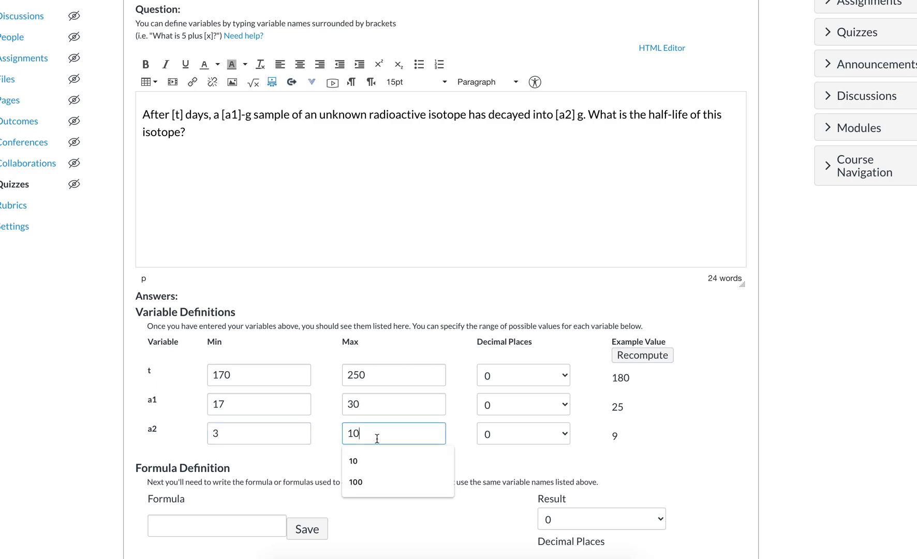
key(BackSpace)
key(BackSpace)
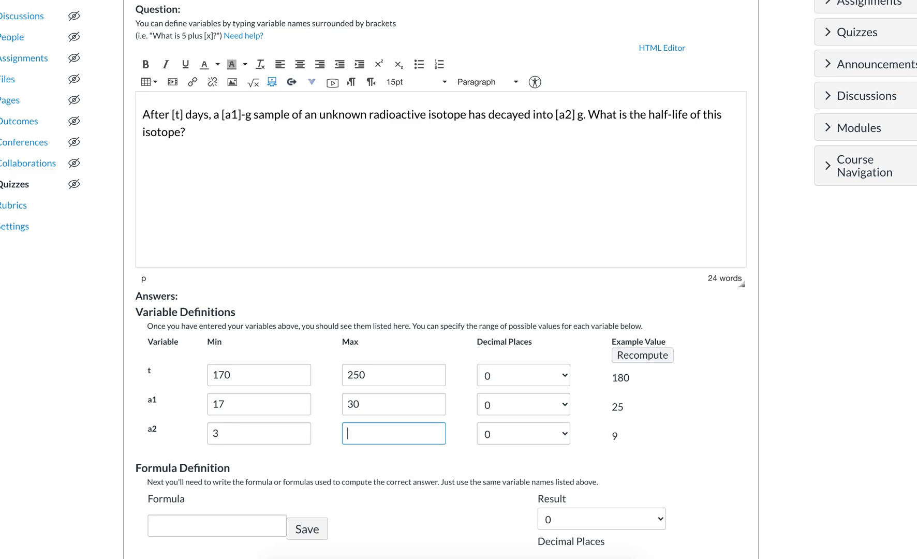
text(7)
click(461, 438)
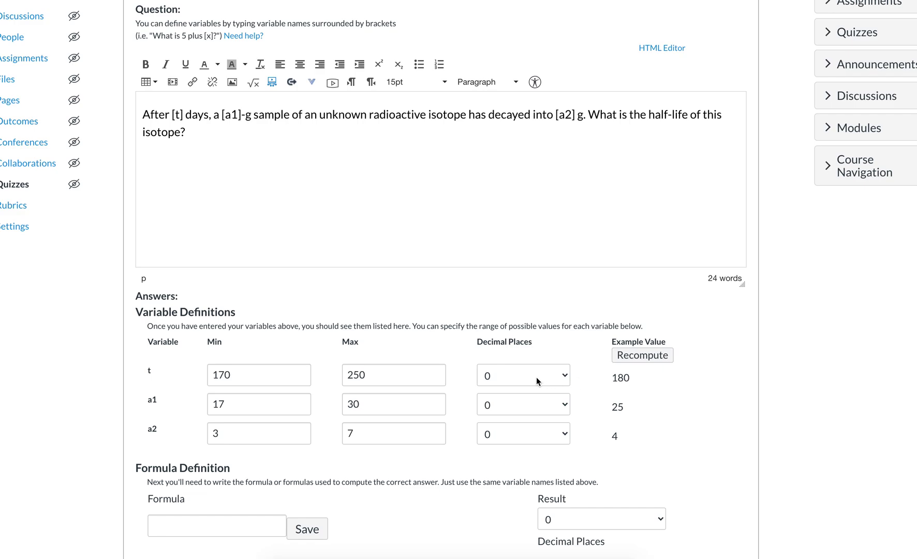
Give variables a1 and a2 one decimal place each, leaving t as a whole number.
click(517, 405)
click(517, 421)
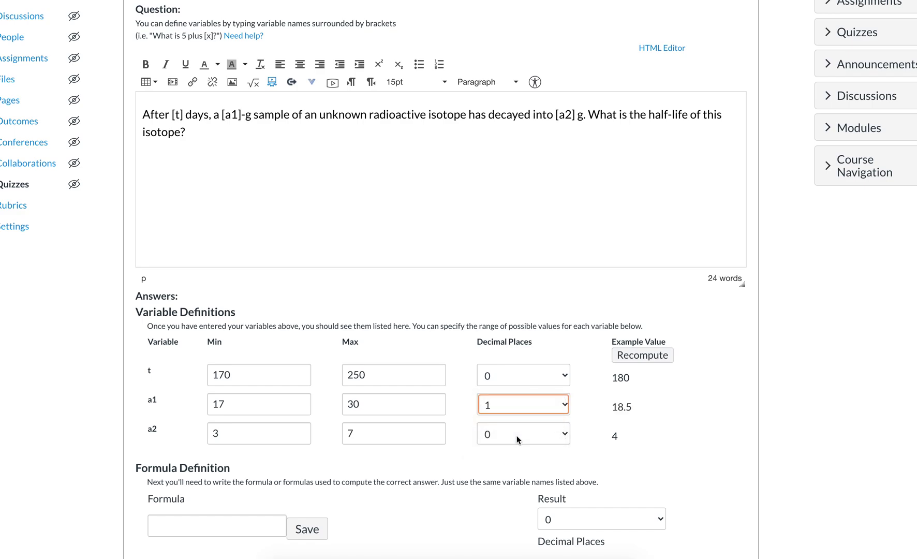
click(516, 435)
click(511, 448)
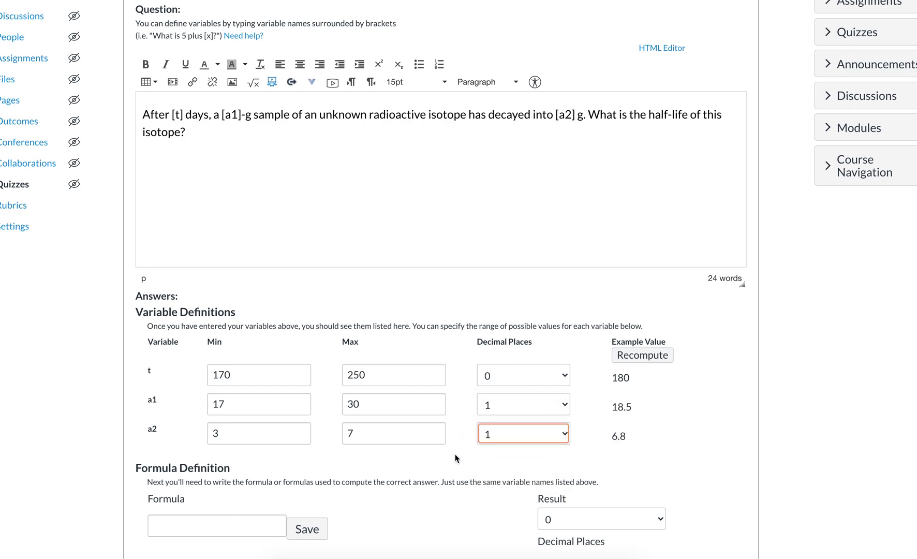
click(455, 454)
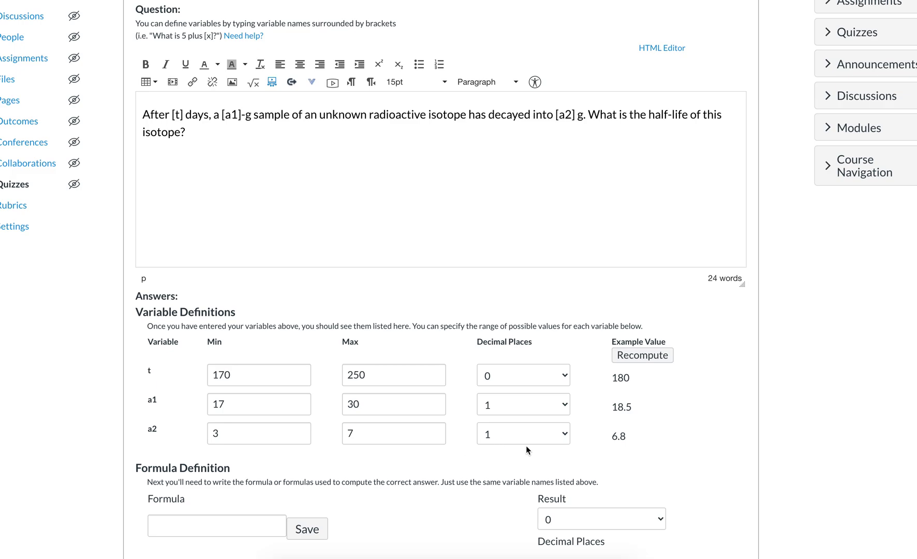
Try 2 decimal places for a2 with several recomputes, then return a2 to 1 decimal place.
click(545, 441)
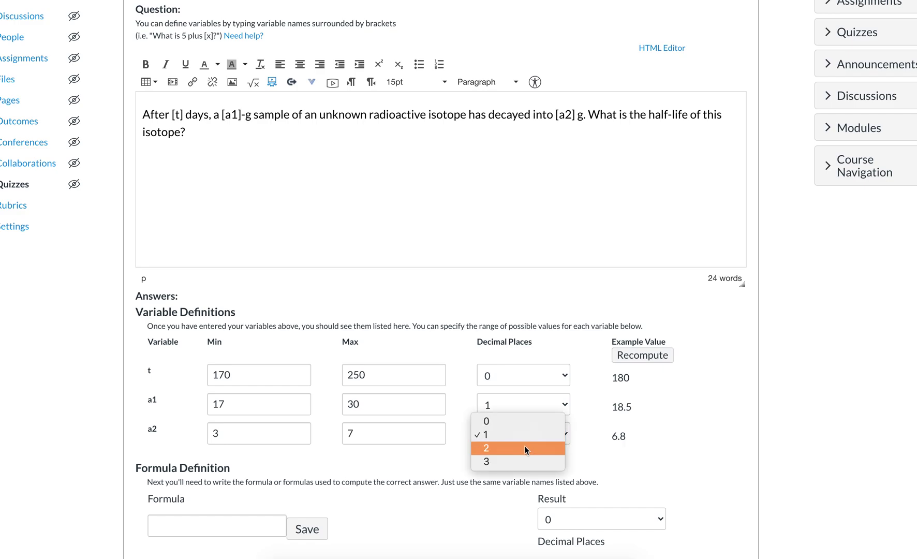
click(525, 446)
click(636, 359)
click(636, 360)
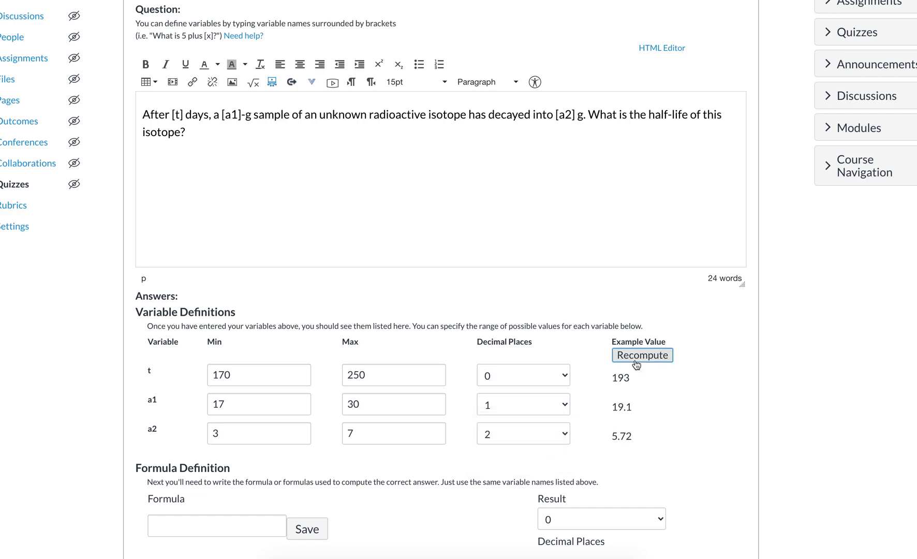
click(637, 362)
click(636, 362)
click(636, 362)
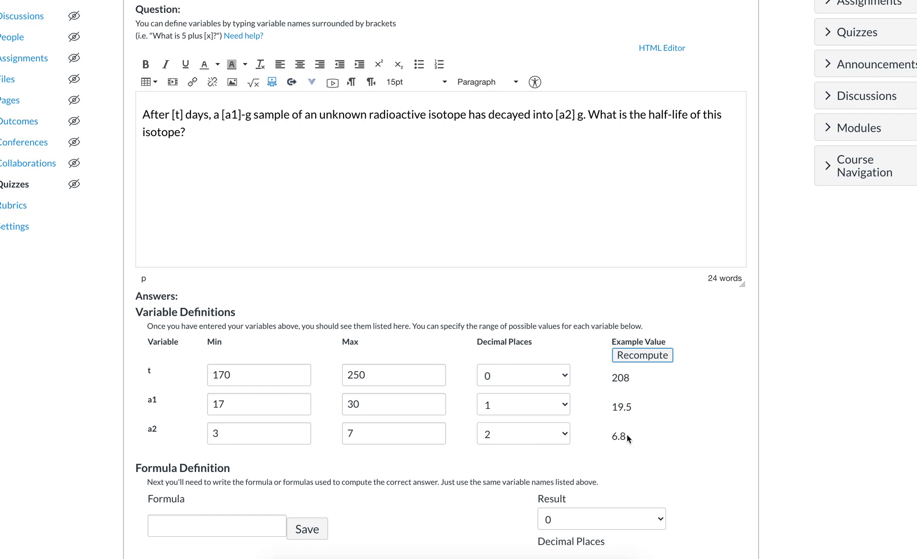
click(567, 436)
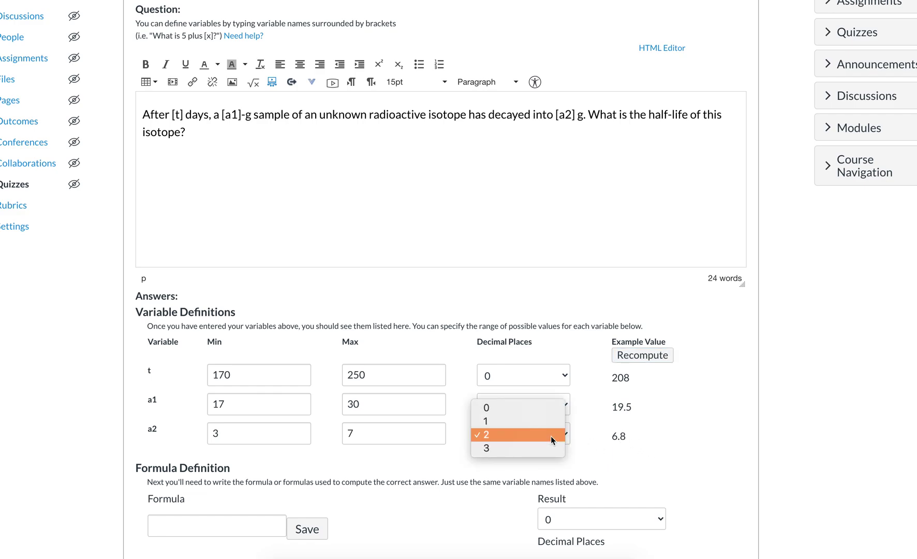
click(527, 422)
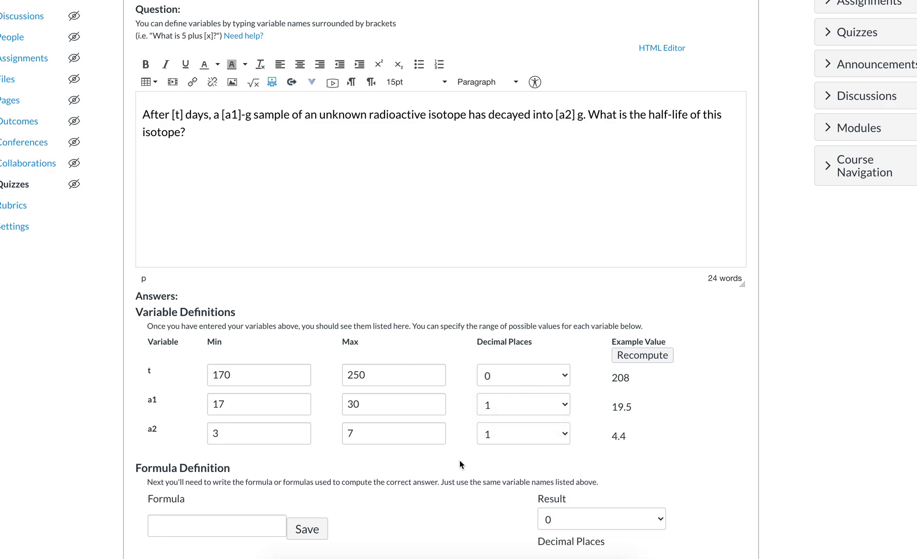
Enter and save the first formula q=(log(1/2)).
scroll(460, 464, down, 3)
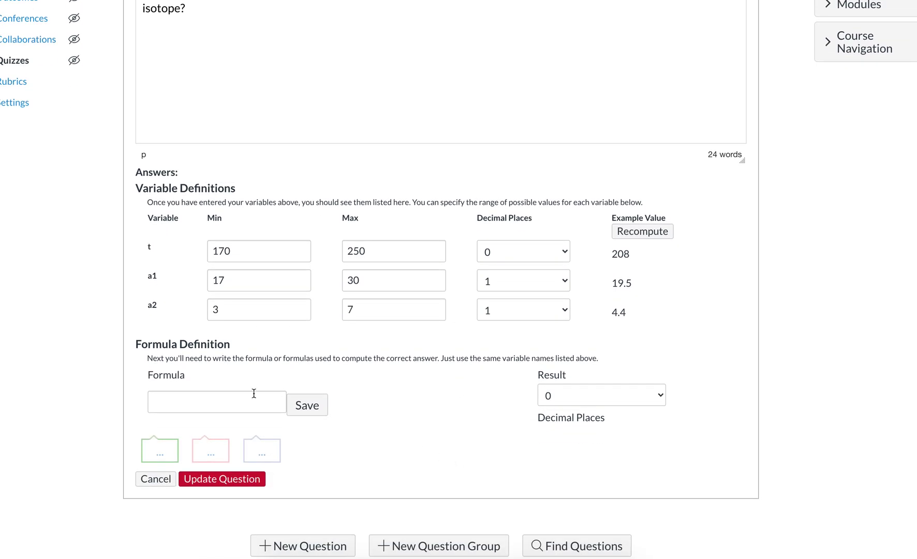
click(227, 407)
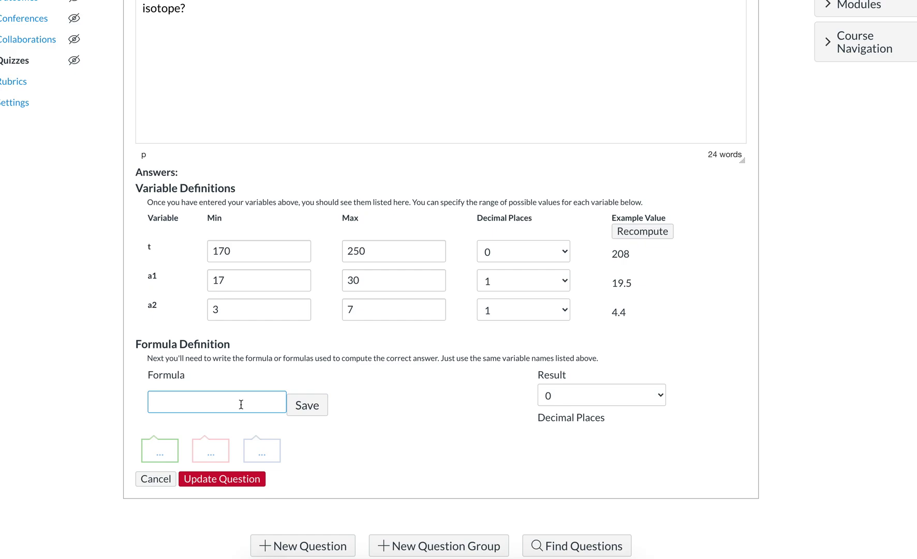
scroll(94, 364, up, 1)
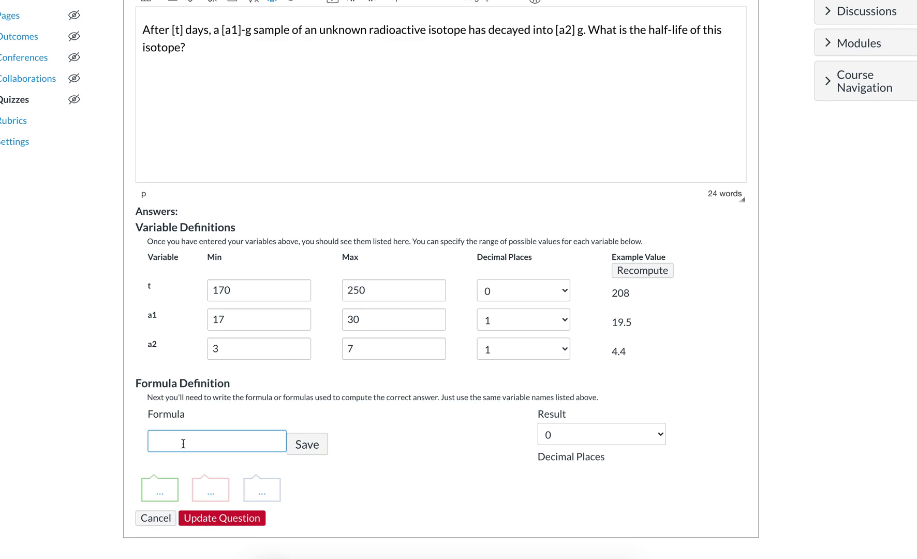
text(q=)
text((log(1/2)))
click(308, 445)
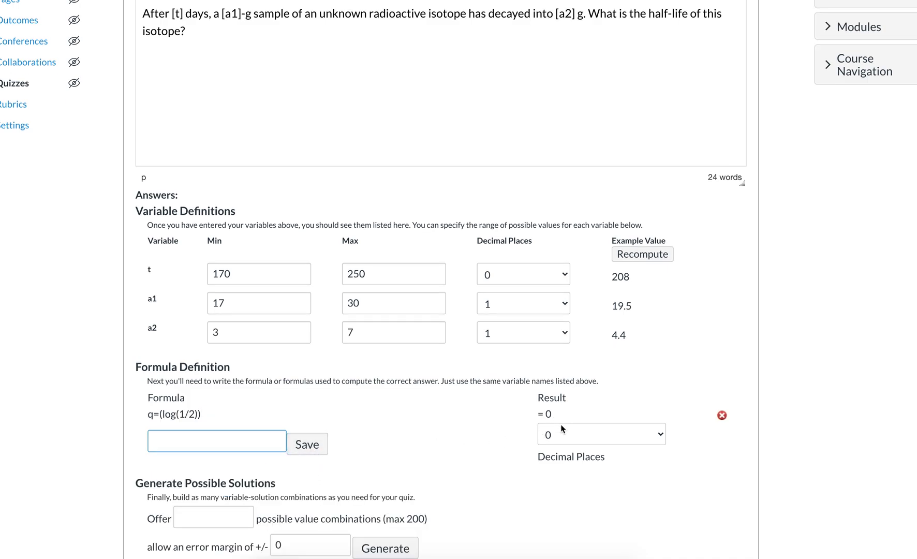
Set the formula result decimal places to 4.
click(561, 435)
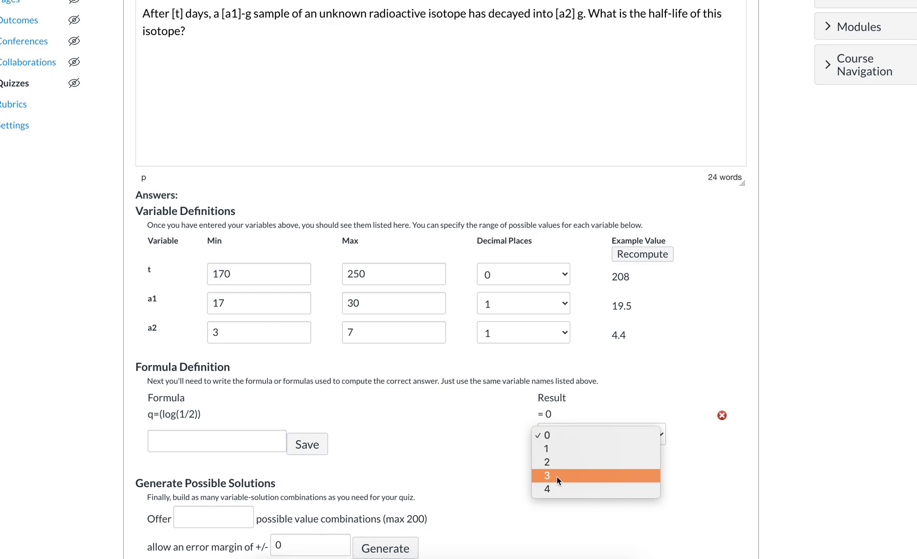
click(557, 477)
click(576, 427)
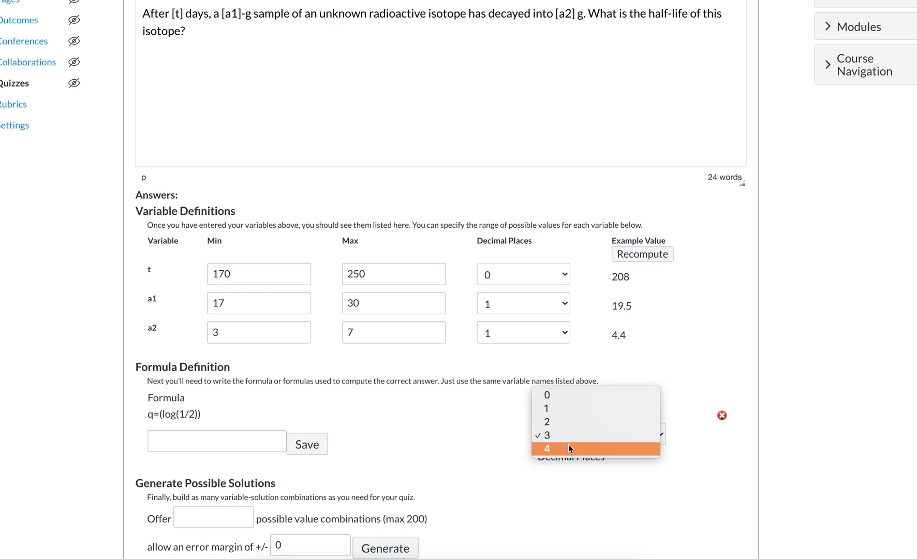
click(569, 448)
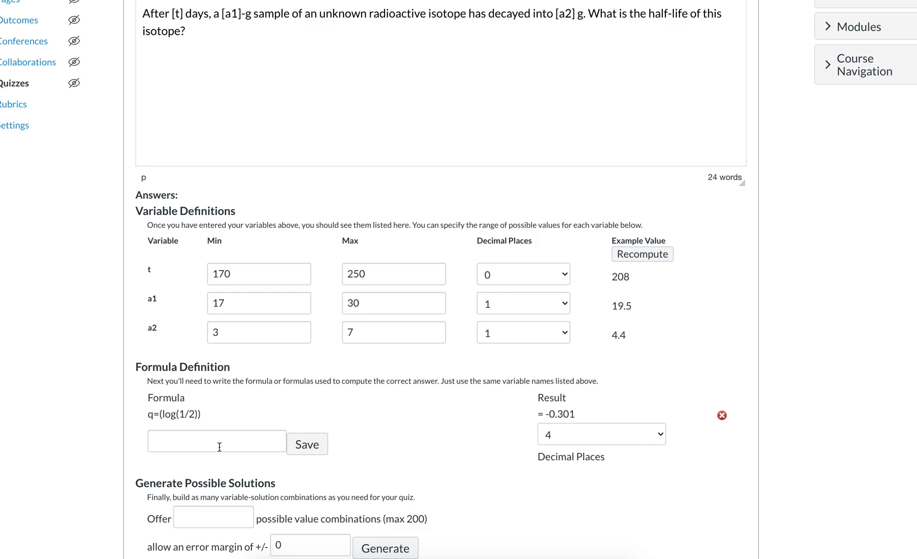
Enter and save the second formula w=(log(a2/a1)).
click(200, 440)
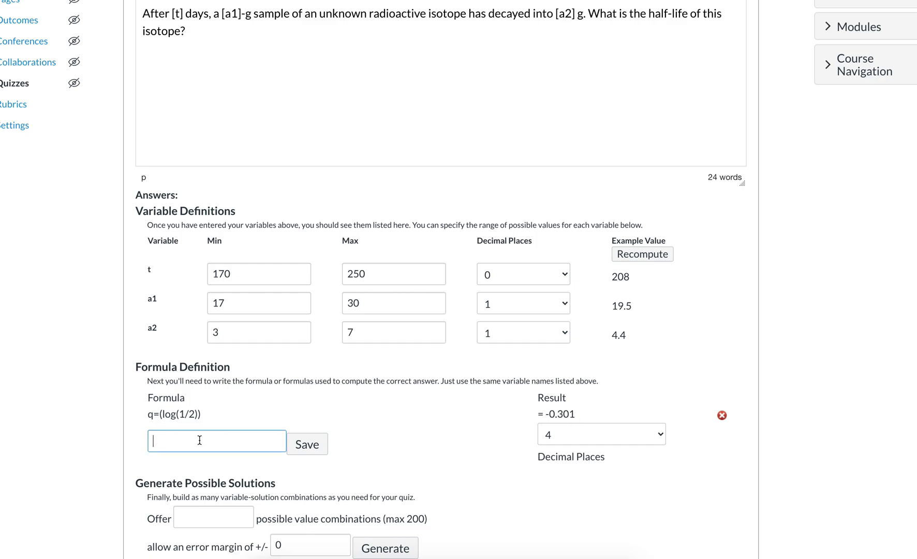
text(w=(log(a2/s)
key(BackSpace)
text(a1)))
click(311, 447)
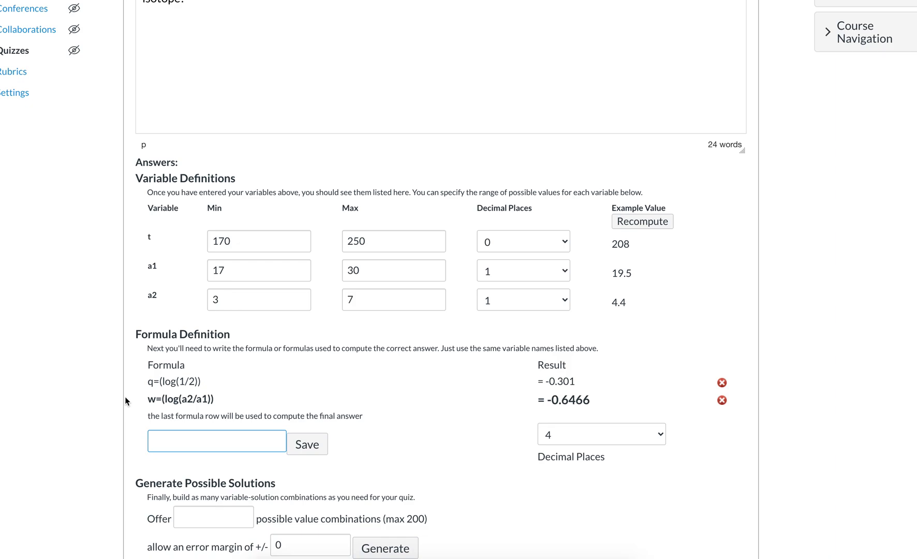
Enter and save (t*q)/w as the final formula, giving an example answer of 96.8388.
text((t*)
text(q)/w)
click(310, 445)
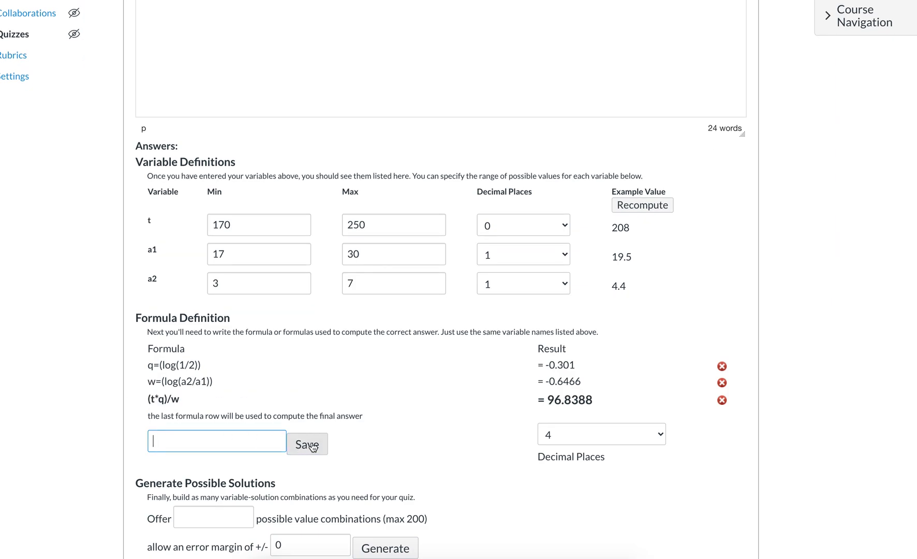
scroll(118, 372, up, 2)
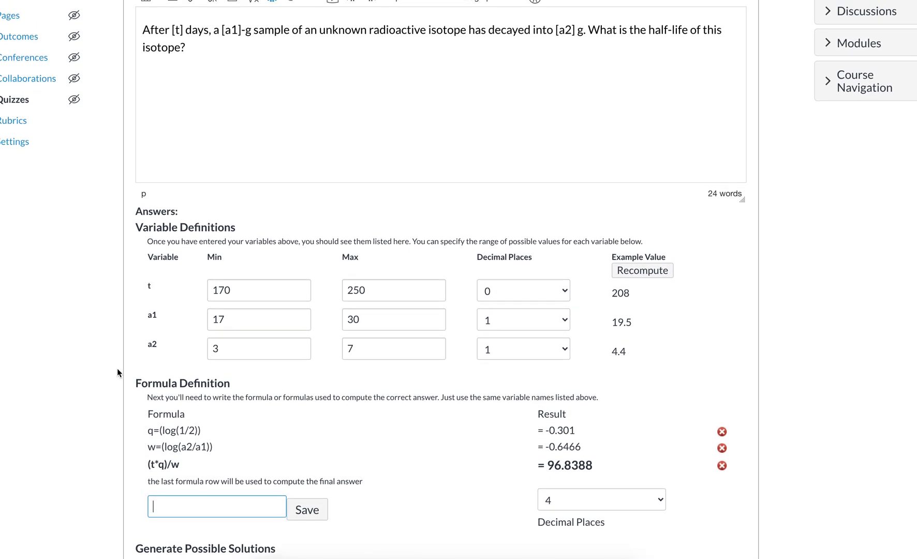
Set the result decimal places to 3, so the final answer shows as 96.839.
click(585, 499)
click(570, 490)
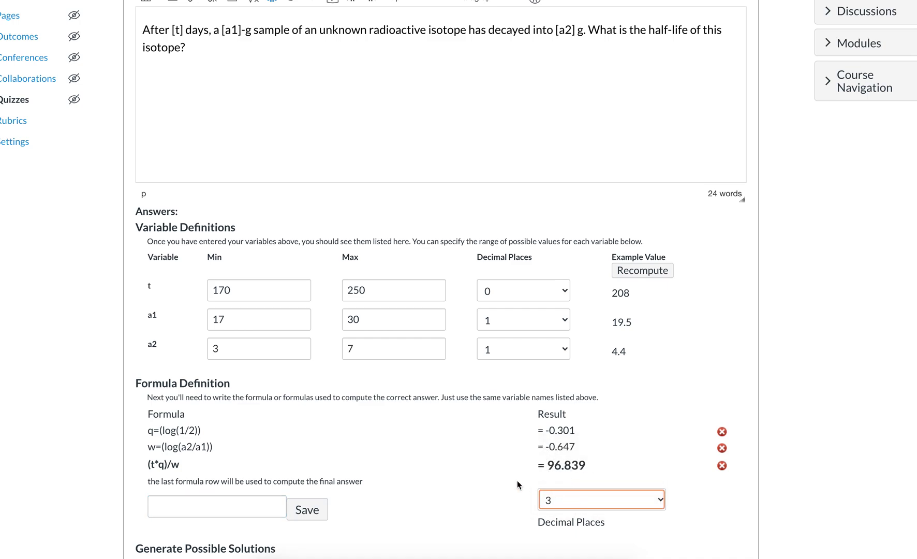
click(581, 502)
click(559, 477)
click(570, 500)
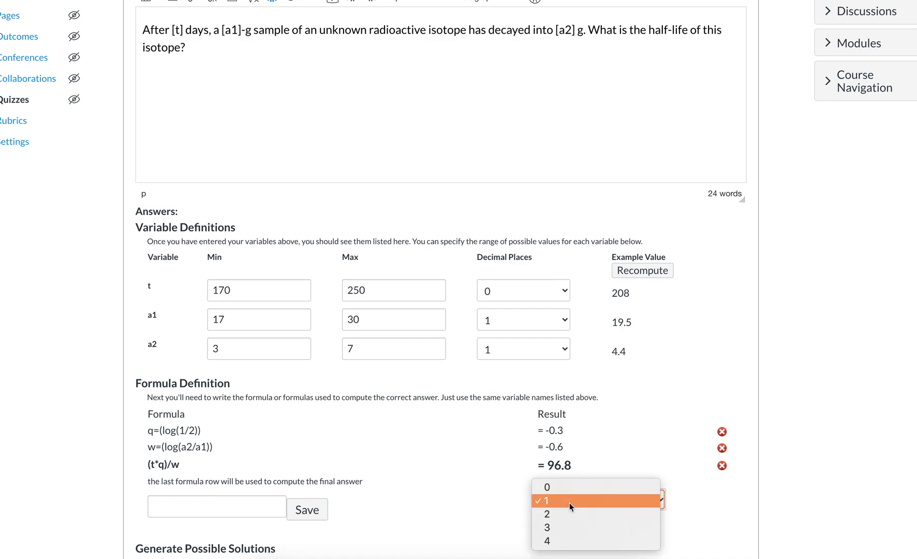
click(555, 526)
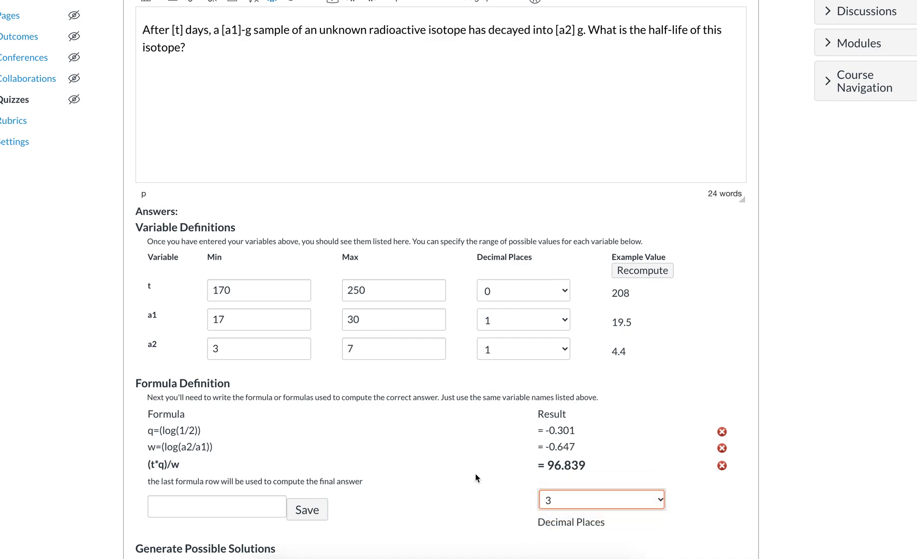
scroll(465, 467, down, 2)
scroll(466, 466, up, 2)
scroll(404, 479, down, 2)
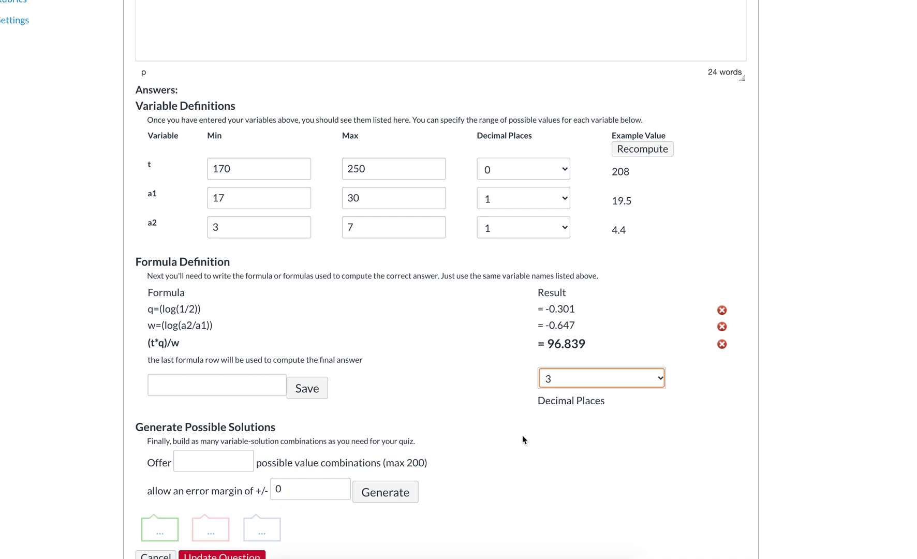
scroll(447, 367, up, 3)
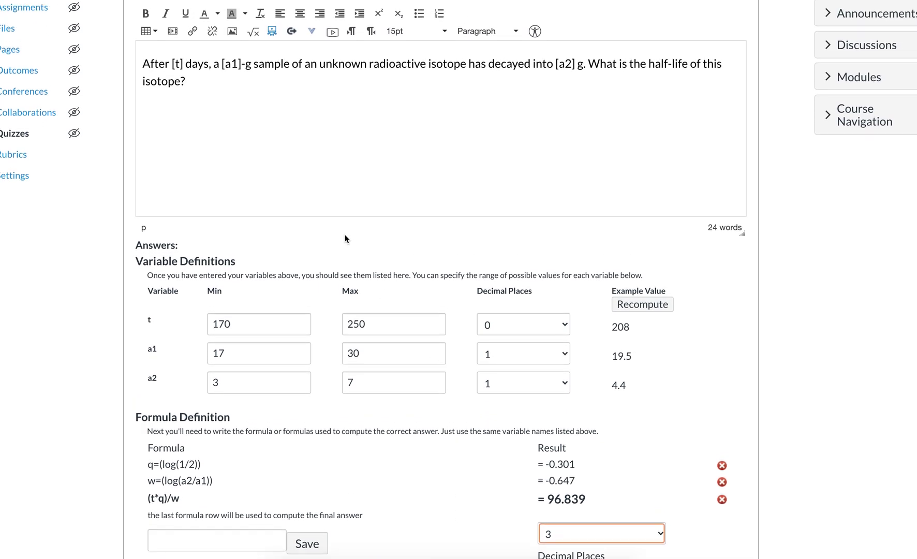
Recompute example values repeatedly, ending with t 211, a1 22.5, a2 4.3 and answer 88.376.
click(645, 308)
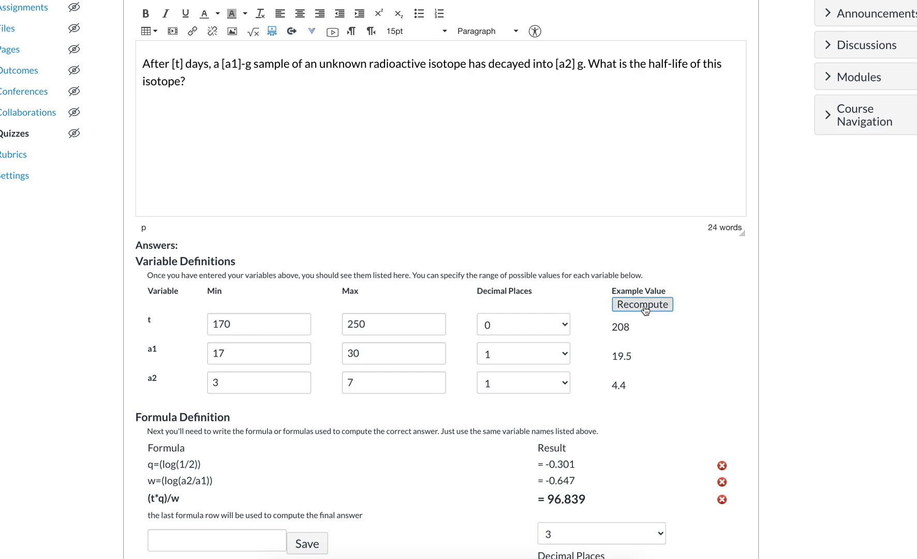
click(645, 307)
click(645, 308)
click(644, 307)
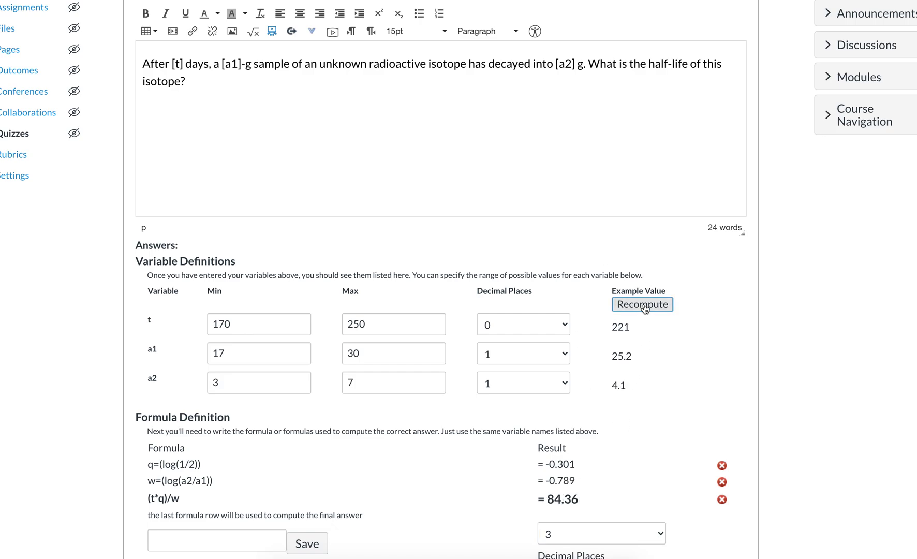
click(644, 307)
click(644, 308)
click(645, 308)
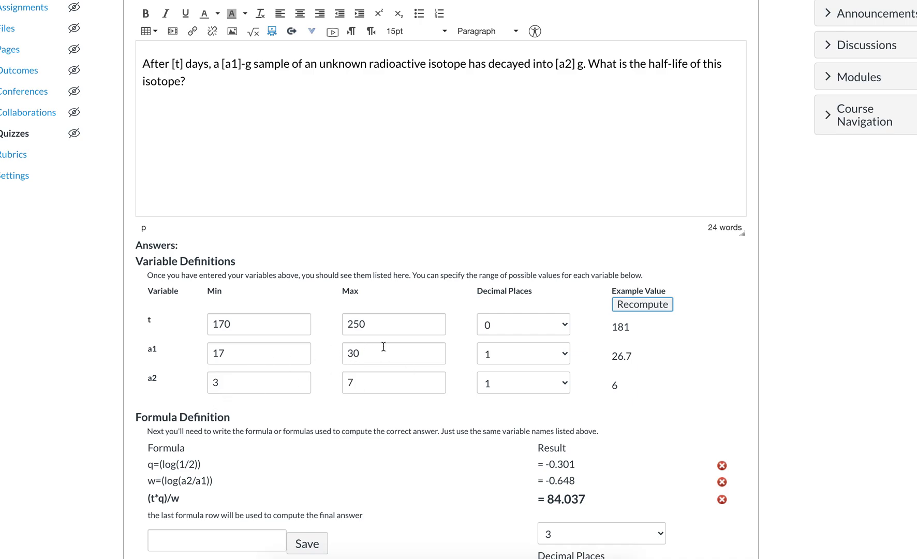
click(648, 303)
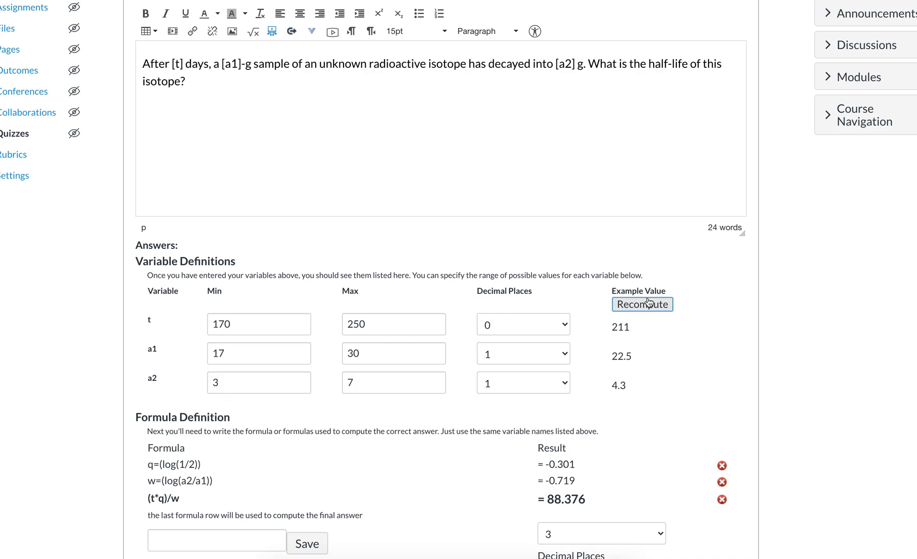
scroll(448, 425, down, 4)
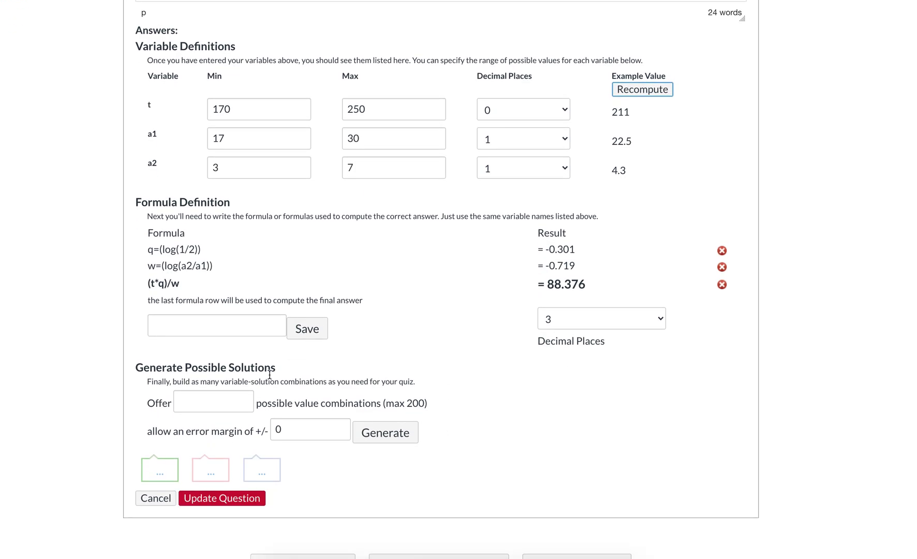
Enter 40 in the Offer field and set the answer error margin to 2%.
click(214, 399)
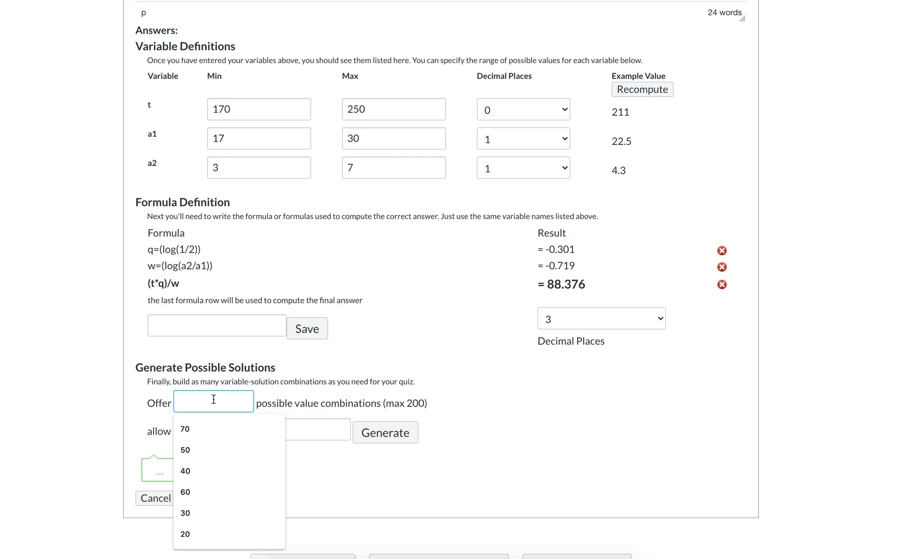
text(40)
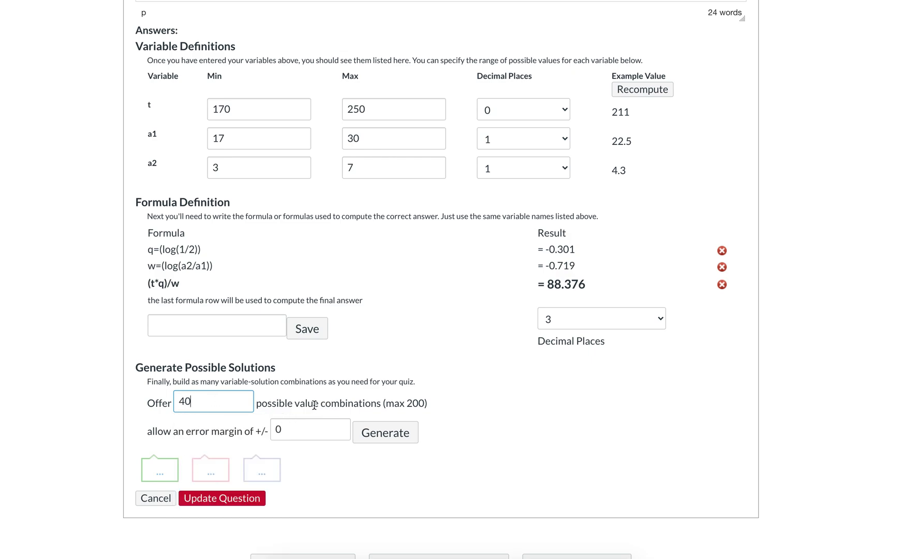
click(305, 430)
key(BackSpace)
text(2)
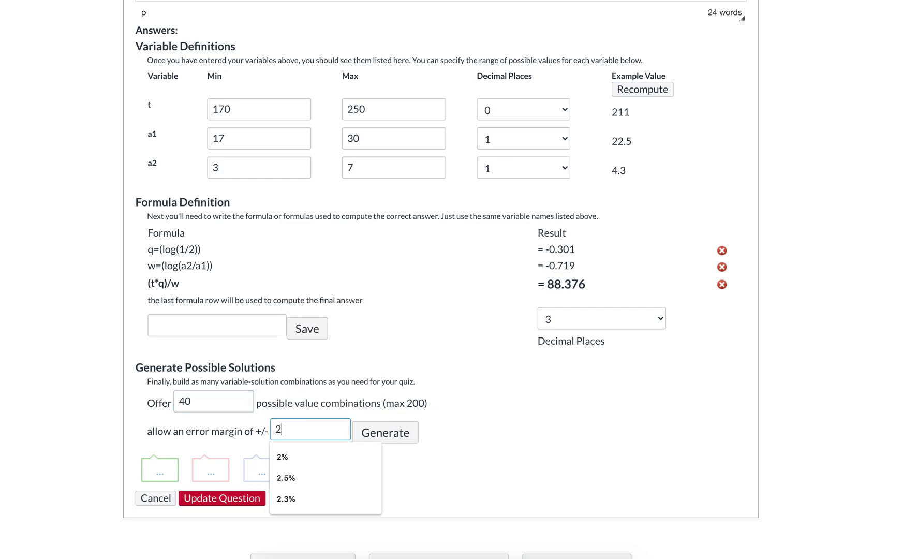
text(%)
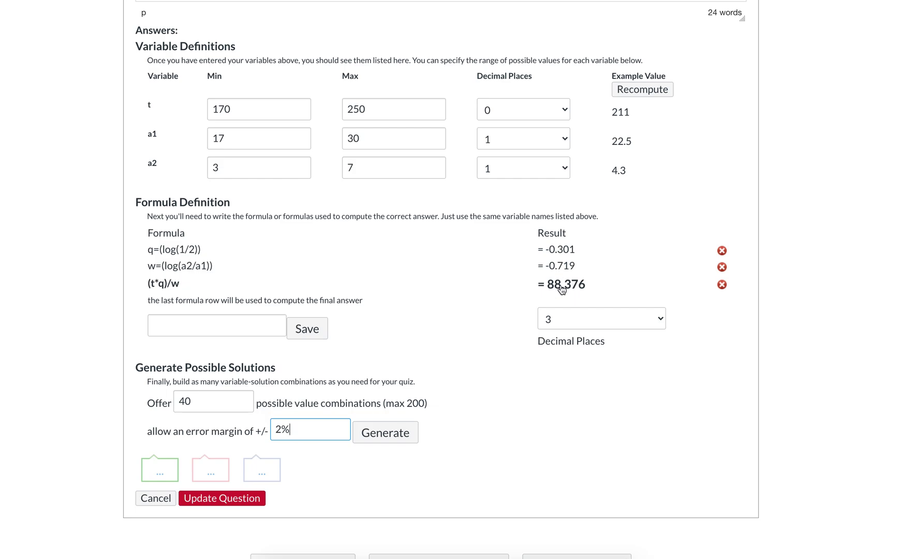
mouse_move(562, 291)
Generate the 40 solutions and scroll through the resulting table to check the values.
click(361, 437)
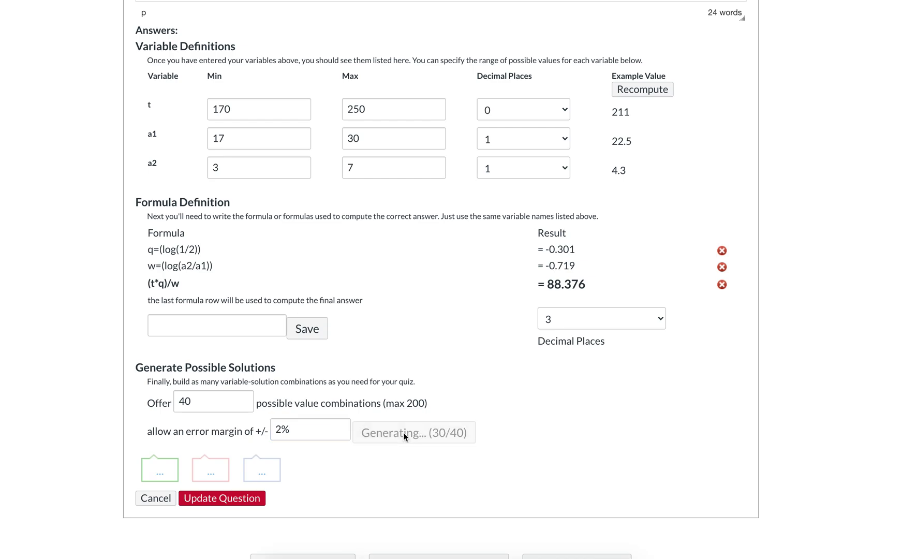
scroll(404, 435, down, 1)
scroll(446, 389, down, 5)
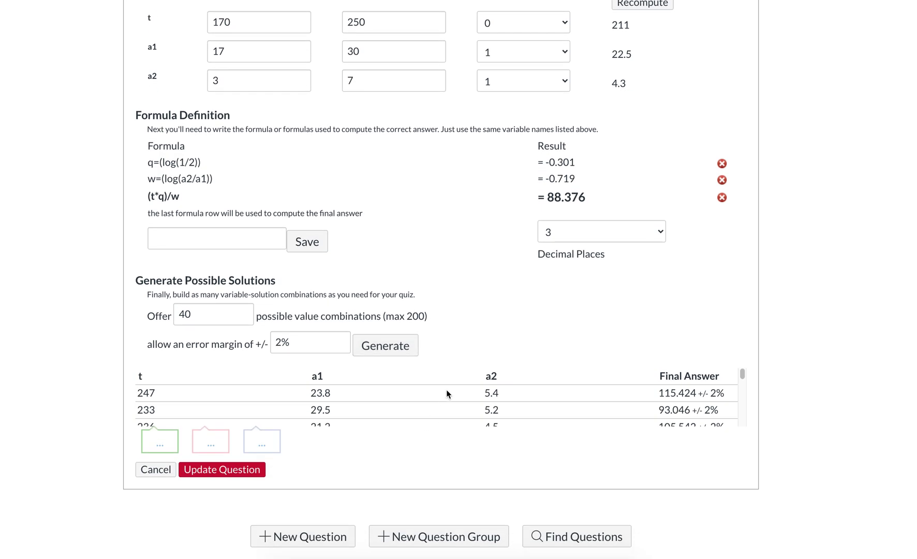
scroll(447, 388, down, 3)
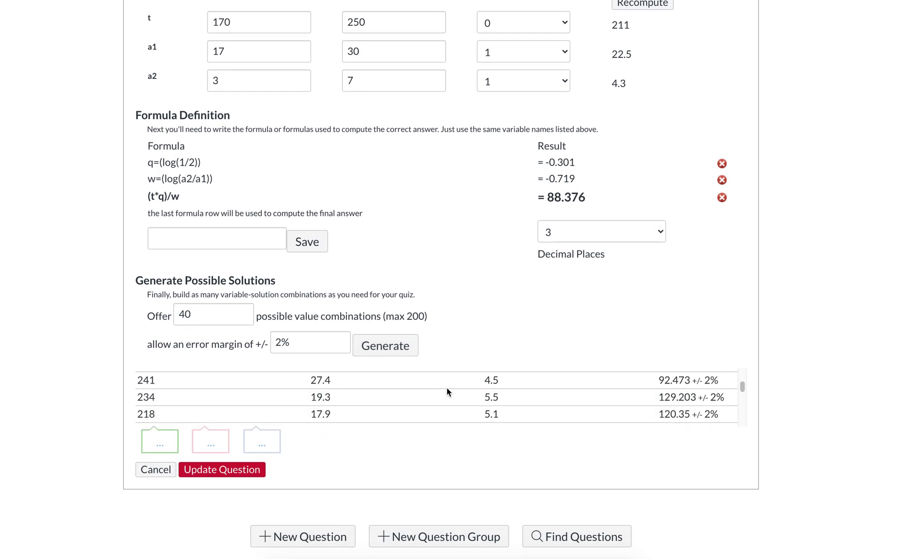
scroll(688, 399, down, 1)
scroll(689, 398, down, 3)
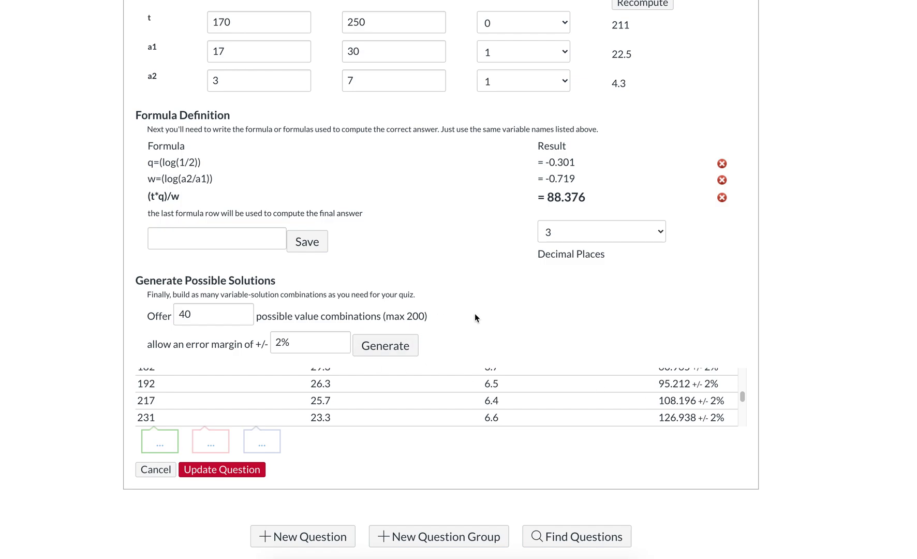
scroll(474, 313, up, 3)
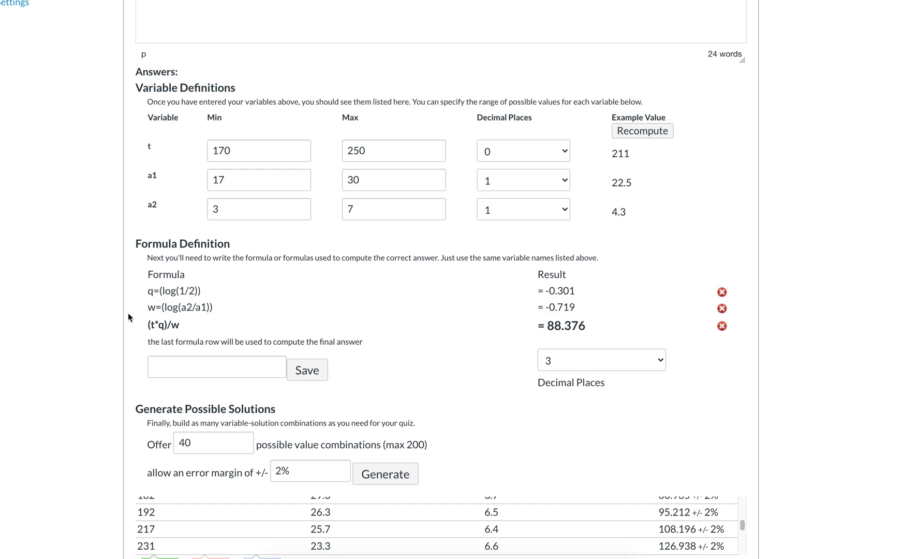
scroll(116, 310, up, 1)
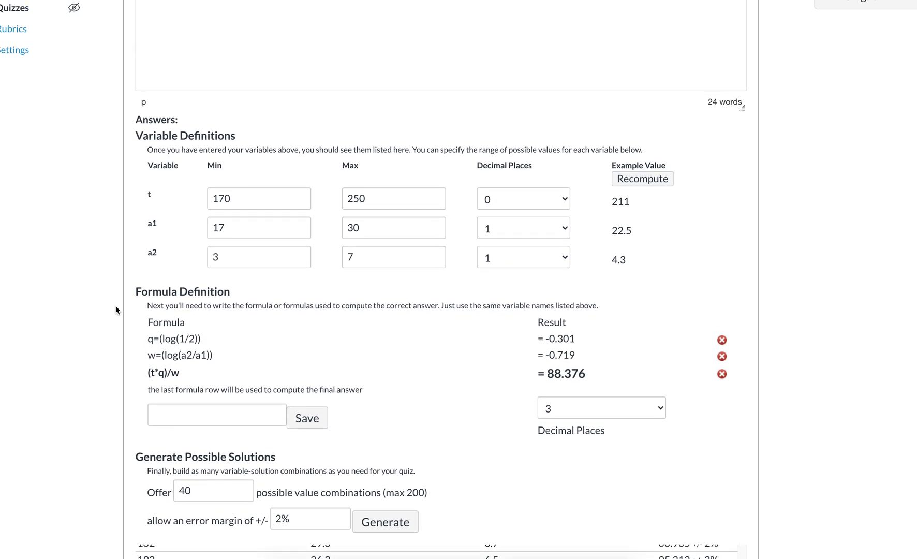
scroll(112, 291, up, 2)
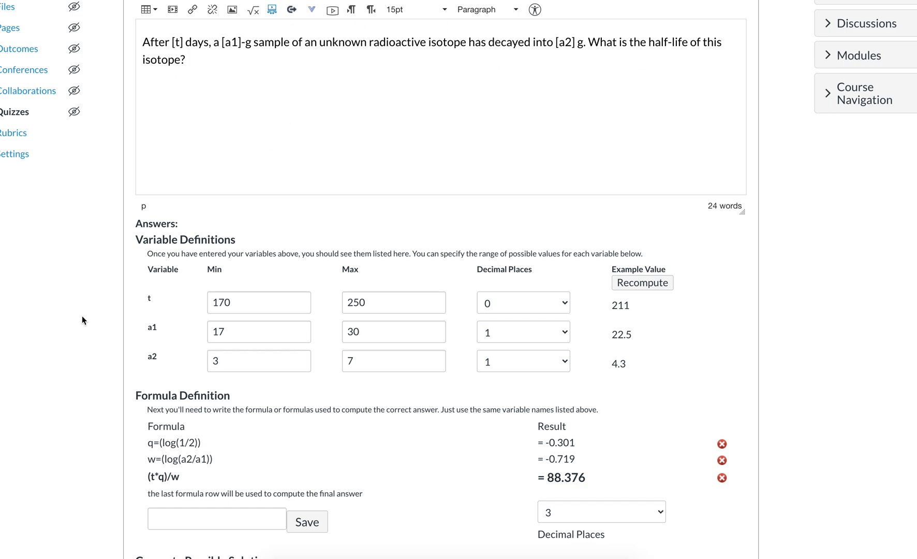
scroll(138, 286, down, 1)
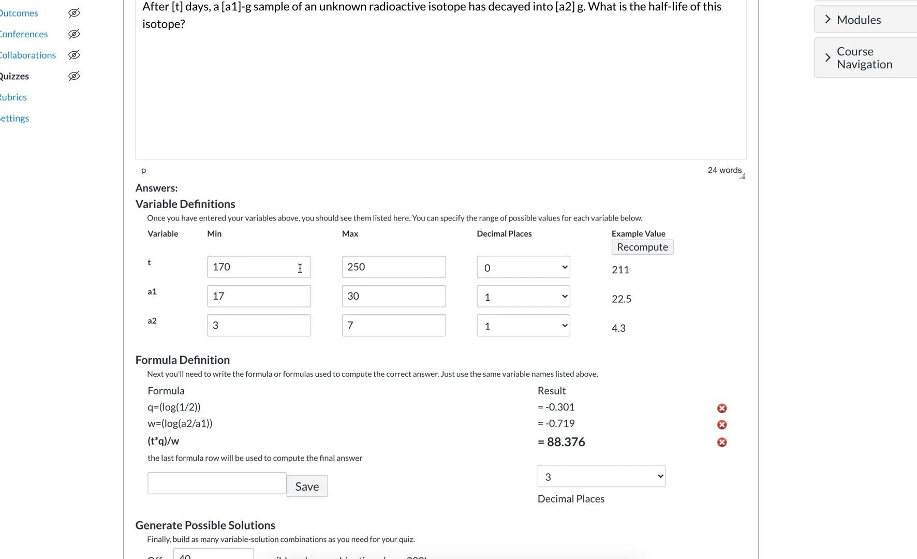
scroll(108, 392, down, 1)
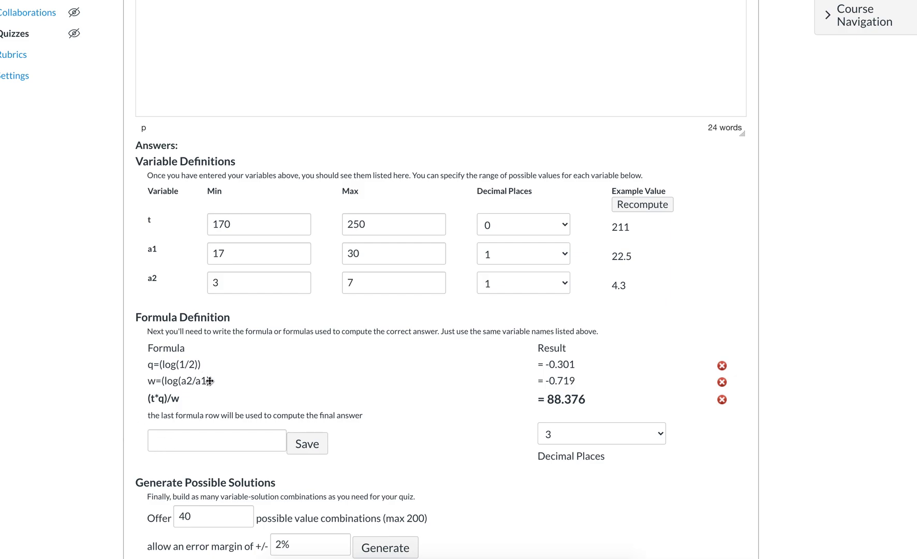
mouse_move(196, 382)
mouse_down()
mouse_move(194, 366)
mouse_move(205, 381)
mouse_up()
right_click(210, 381)
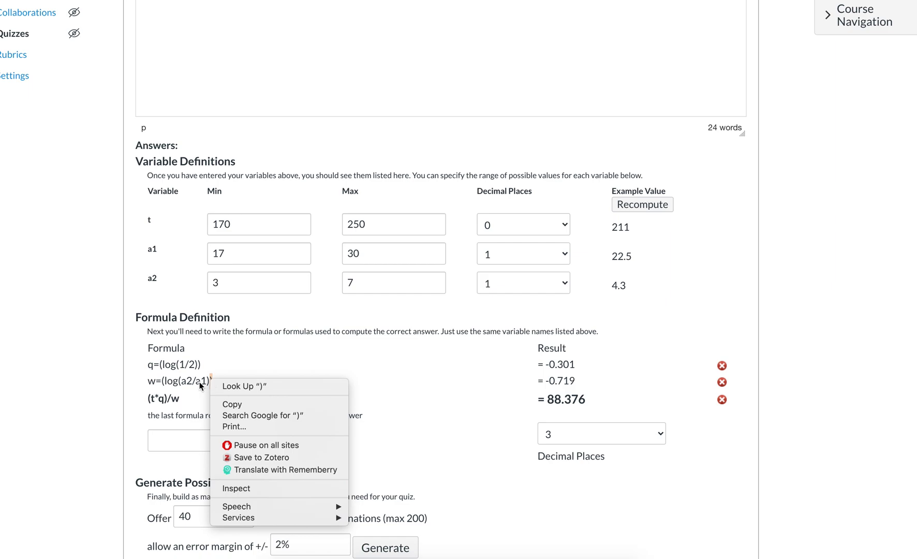
click(201, 383)
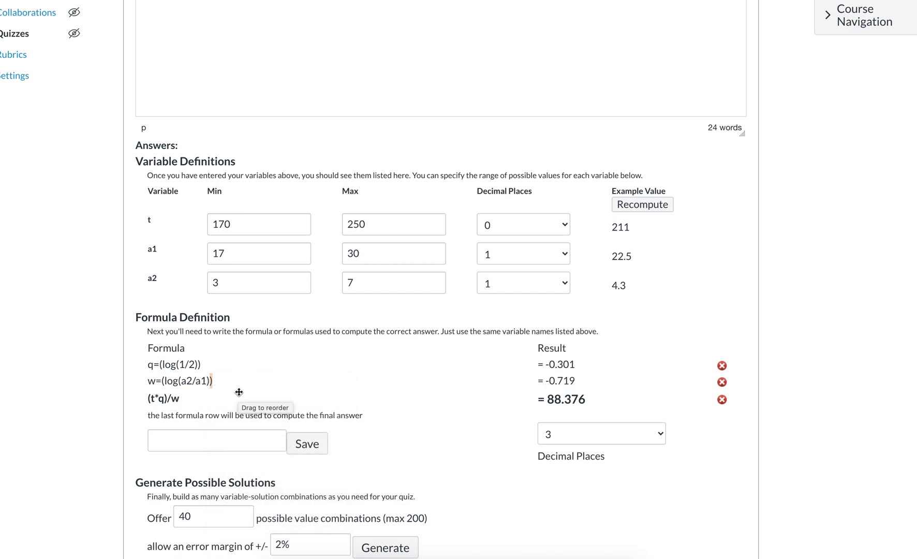
key(shift+Left)
key(shift+Left)
key(shift+Left)
key(shift+Left)
key(shift+Left)
key(shift+Left)
key(shift+Left)
key(shift+Left)
key(shift+Left)
key(shift+Left)
key(shift+Left)
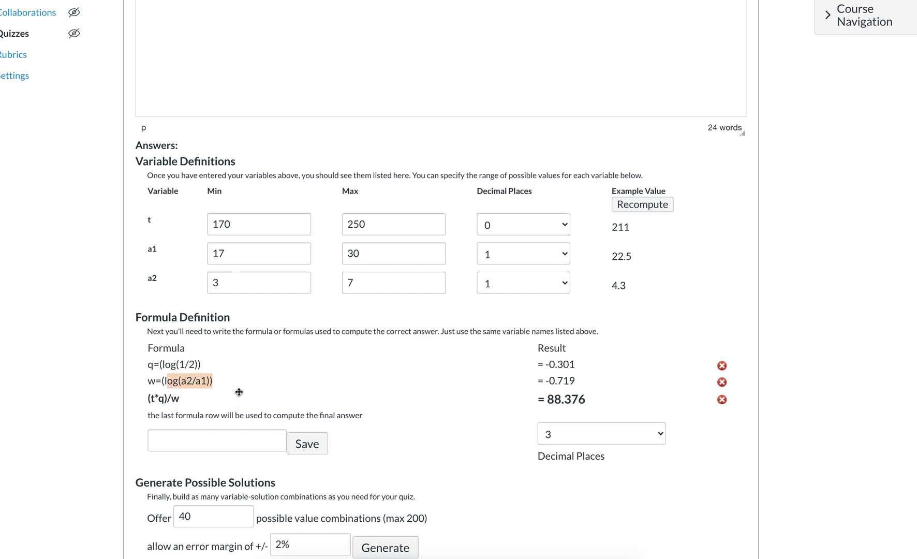
key(shift+Left)
key(shift+Left)
key(shift+Left)
key(ctrl+c)
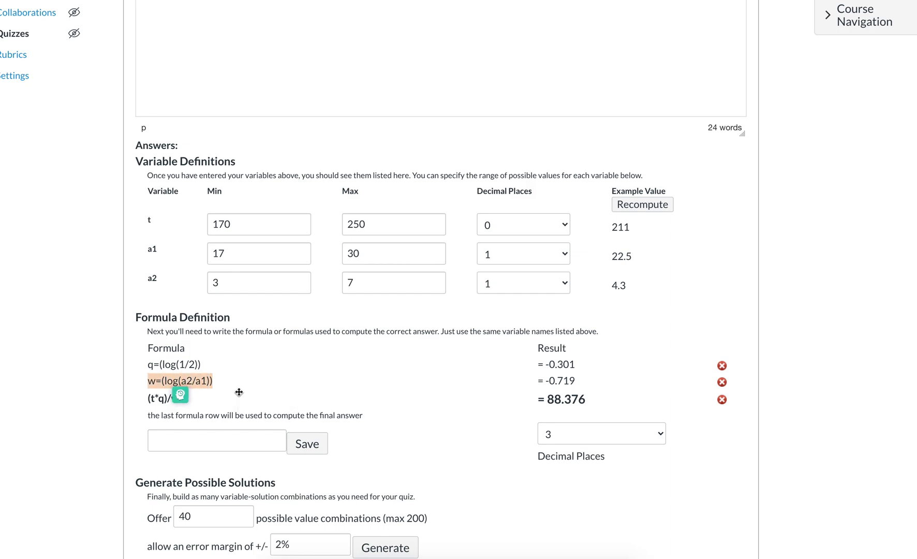
click(226, 440)
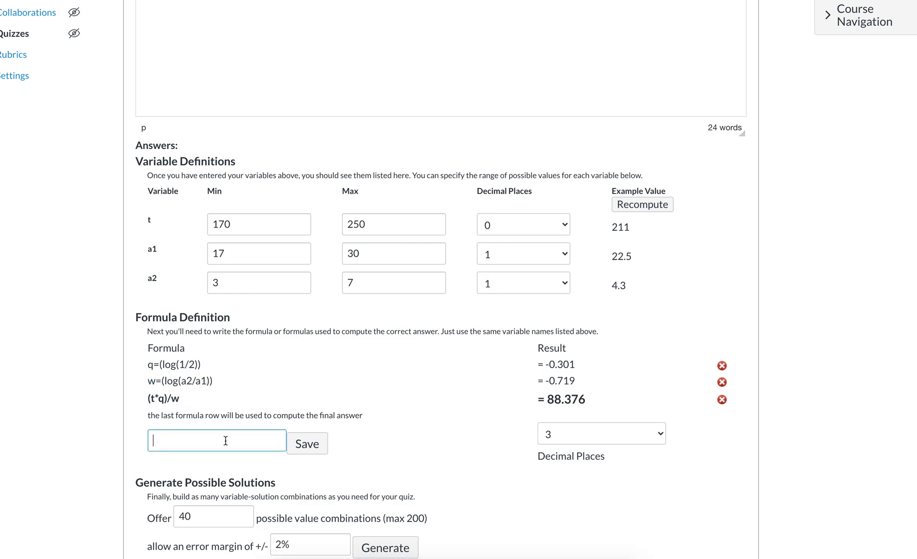
key(ctrl+v)
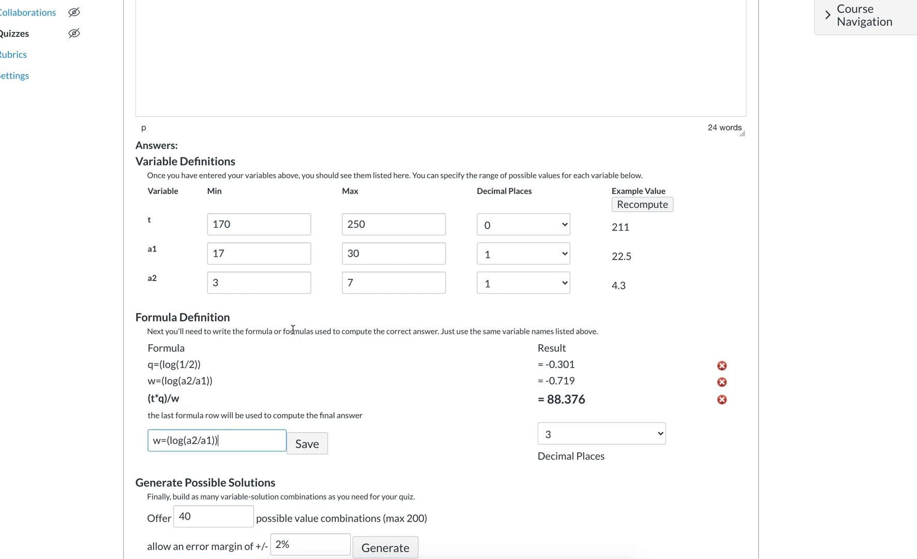
drag(253, 332, 332, 331)
click(134, 364)
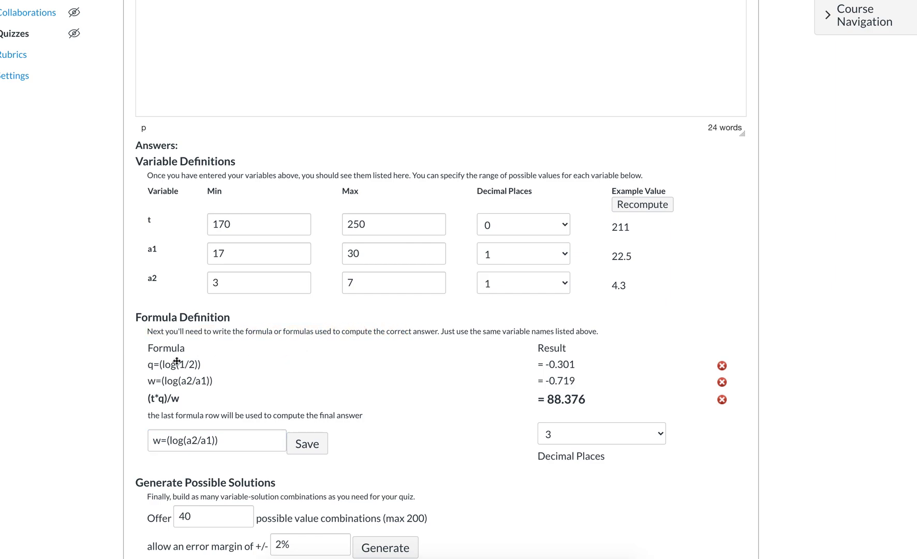
triple_click(190, 443)
key(BackSpace)
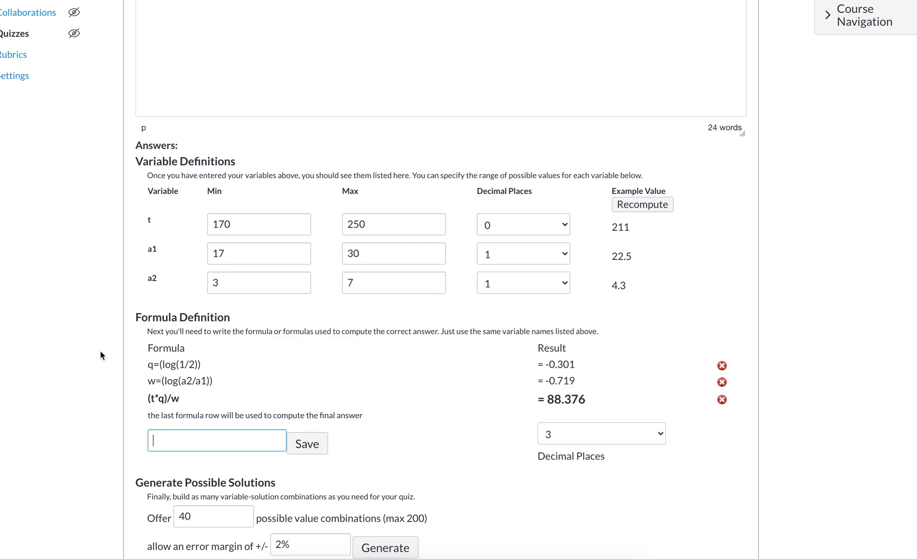
scroll(99, 350, up, 2)
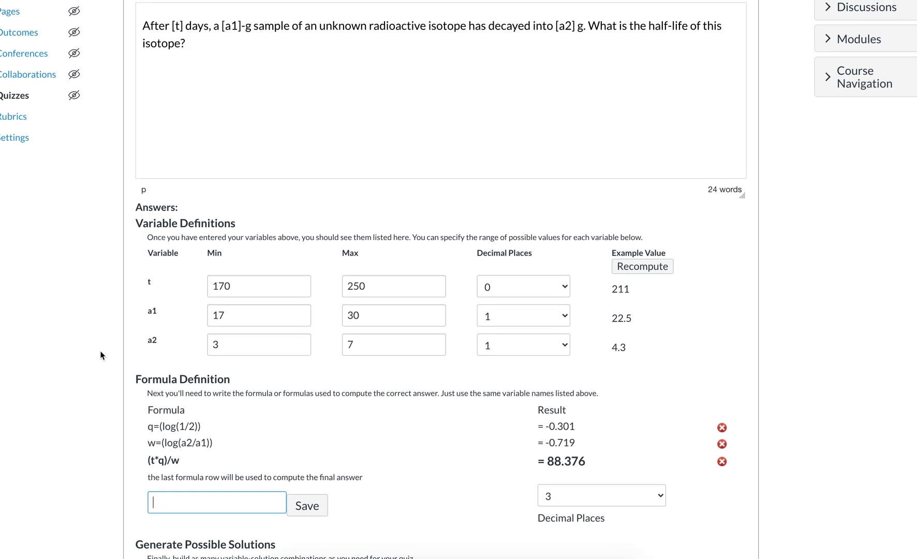
scroll(99, 351, up, 4)
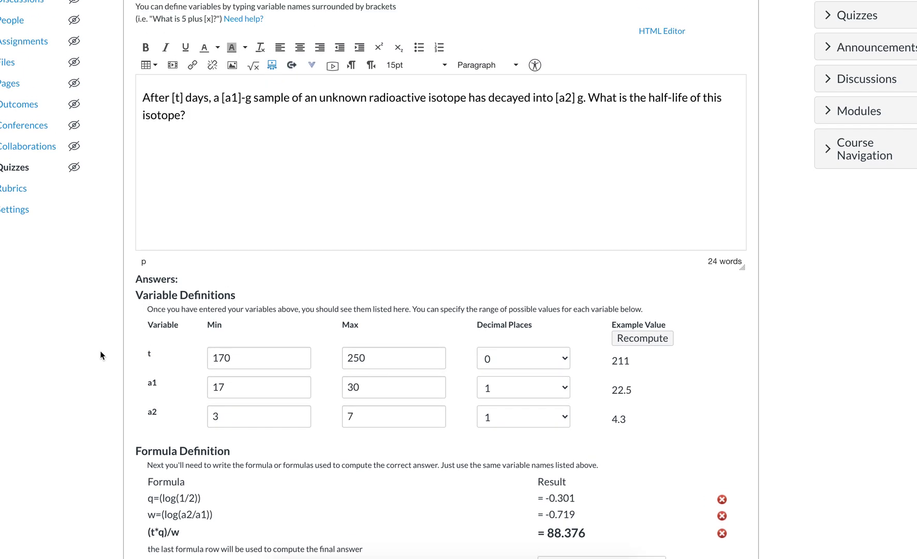
scroll(99, 350, up, 3)
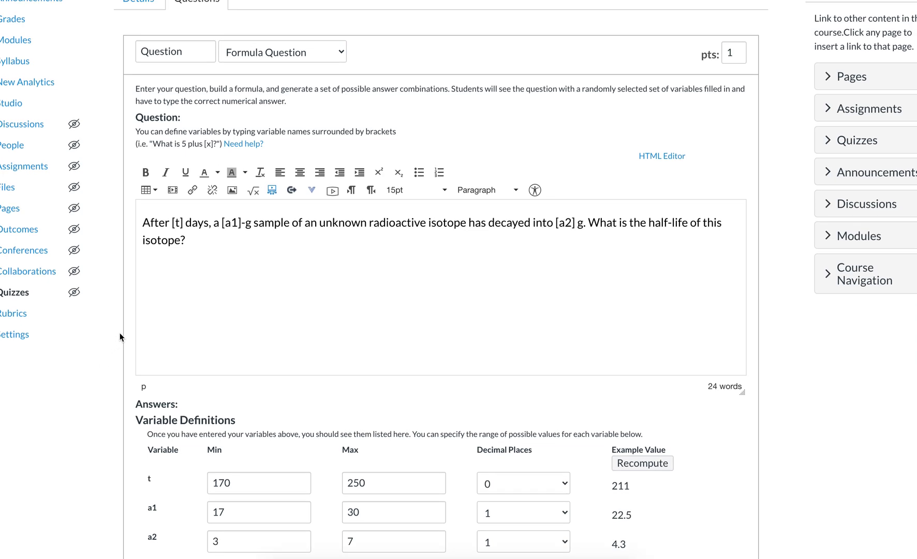
scroll(120, 338, up, 1)
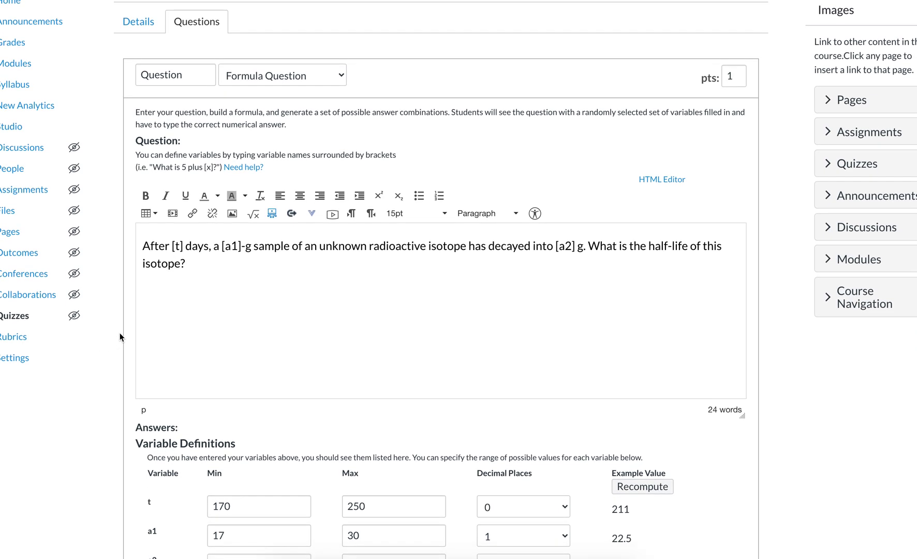
scroll(120, 337, down, 3)
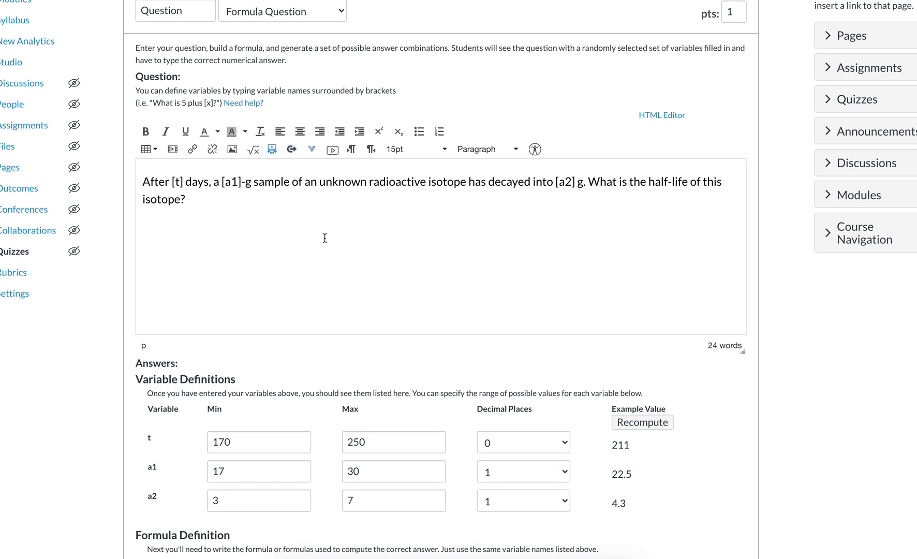